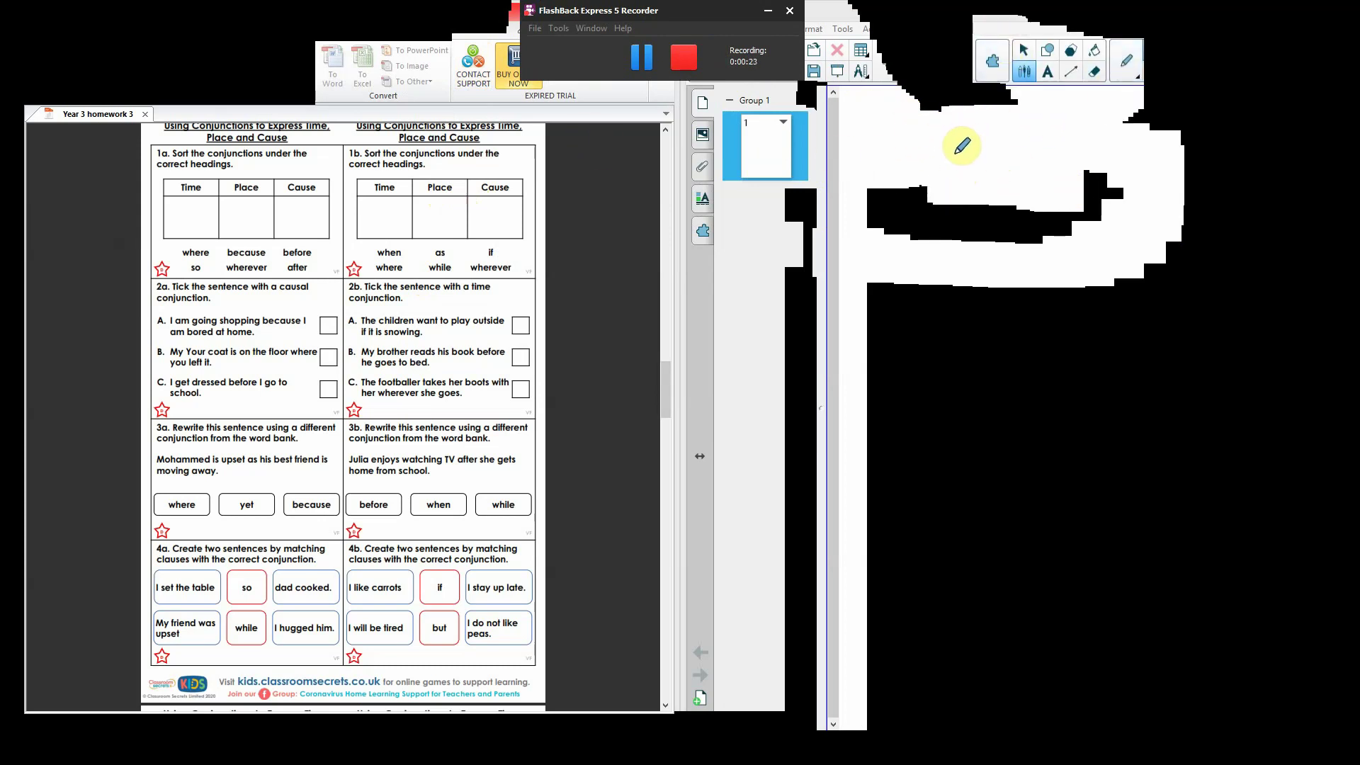
Show the pen type choices from the Pens button for handwriting on page 1
click(1128, 67)
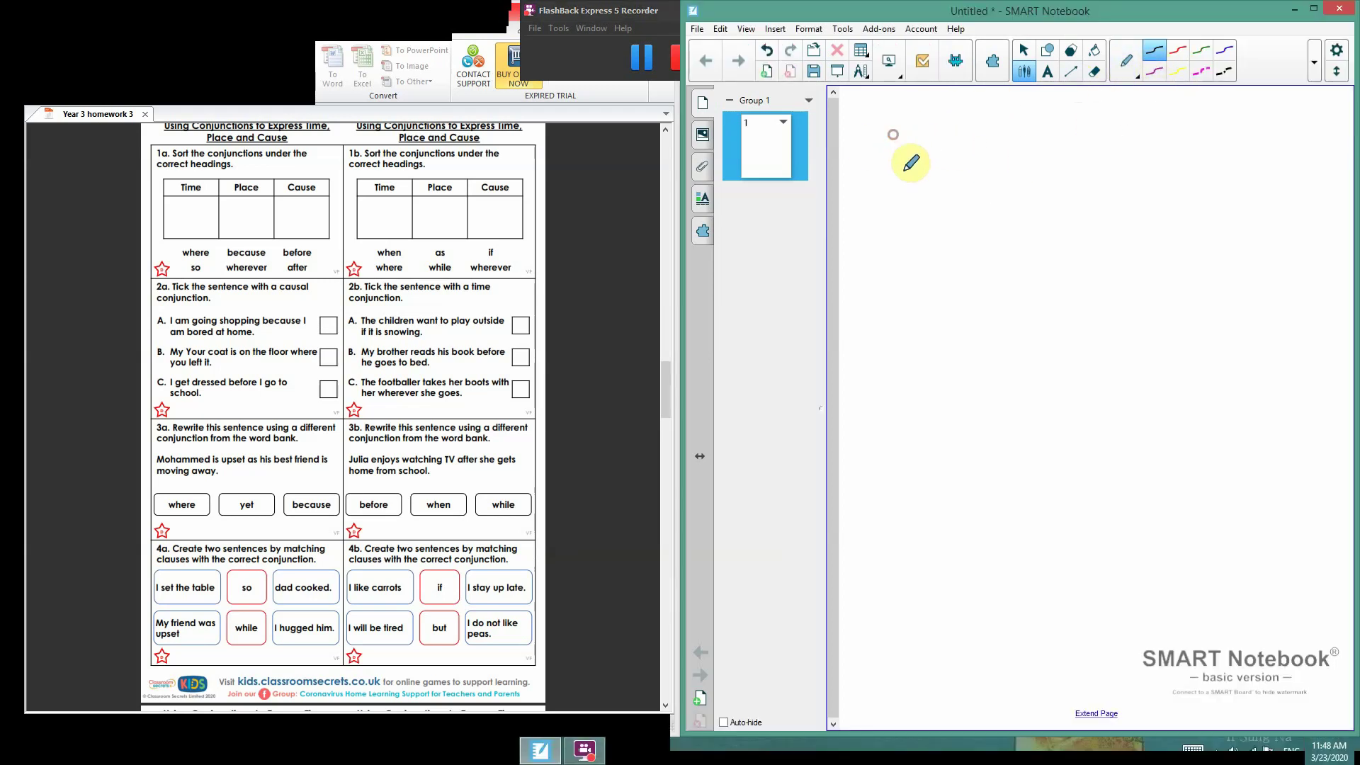
Handwrite 'I like to eat cheese.' in black ink across the top of page 1
click(1154, 51)
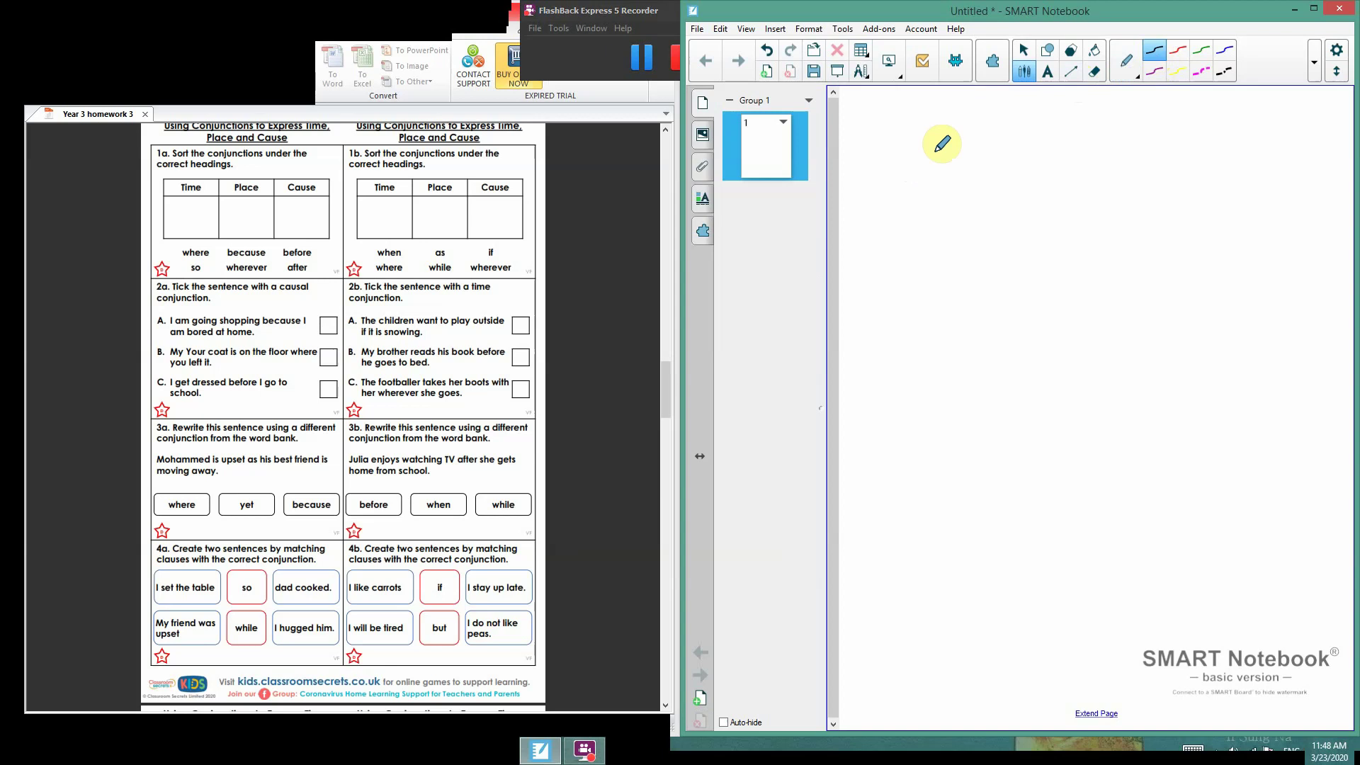
mouse_move(901, 137)
mouse_down()
mouse_move(903, 168)
mouse_move(946, 167)
mouse_up()
mouse_move(957, 136)
mouse_down()
mouse_move(958, 168)
mouse_move(1014, 165)
mouse_move(1021, 146)
mouse_up()
drag(1025, 146, 1096, 156)
mouse_move(1104, 133)
mouse_down()
mouse_move(1113, 158)
mouse_move(1119, 140)
mouse_up()
mouse_move(1140, 138)
mouse_down()
mouse_move(1141, 154)
mouse_move(1203, 151)
mouse_up()
drag(1219, 145, 1240, 150)
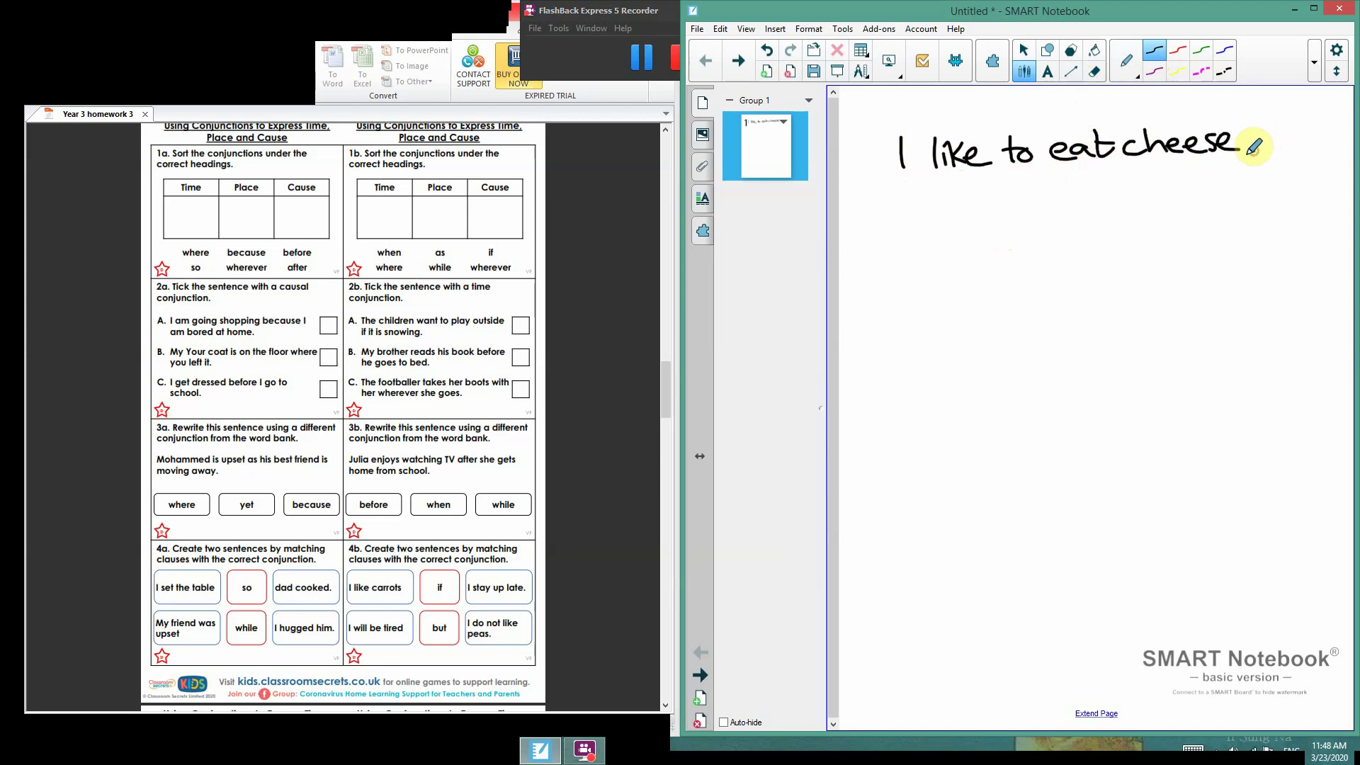
click(1255, 150)
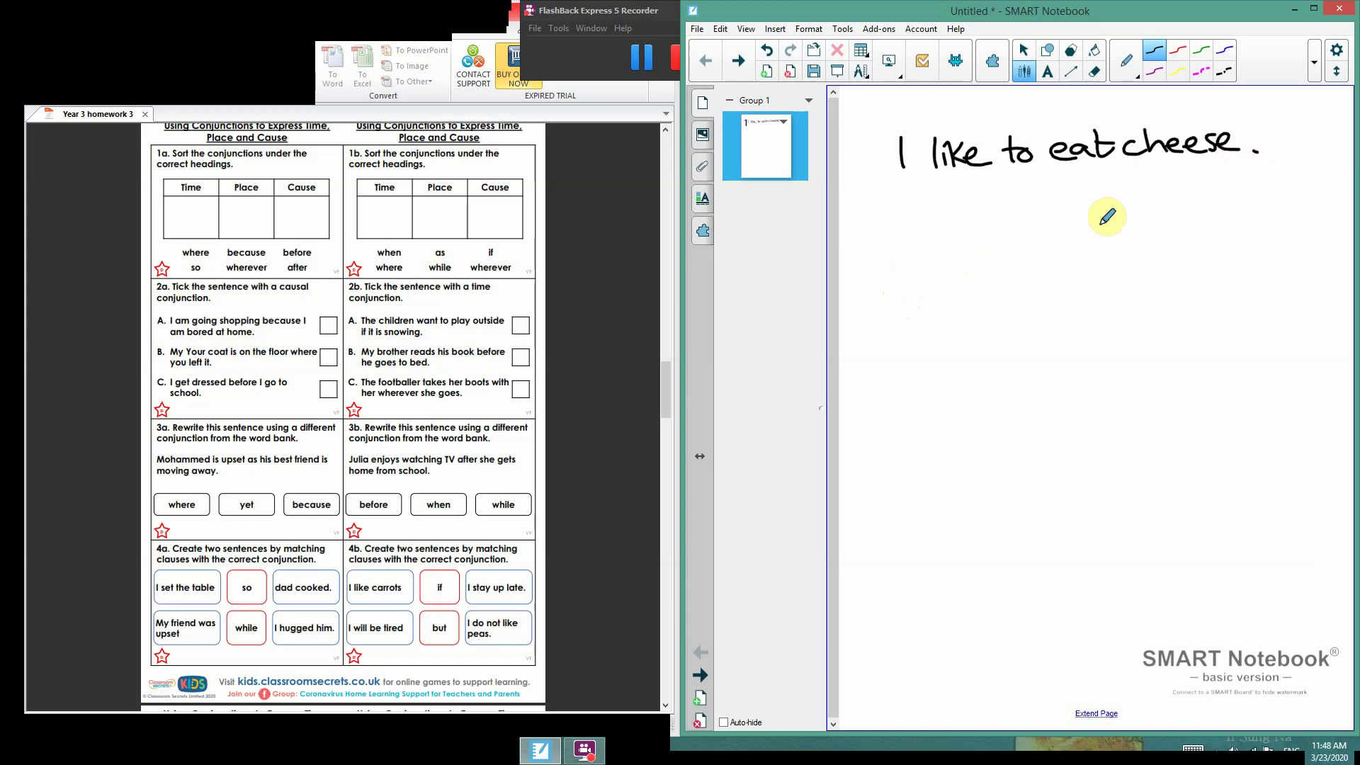
Erase the full stop after 'cheese'
click(1257, 149)
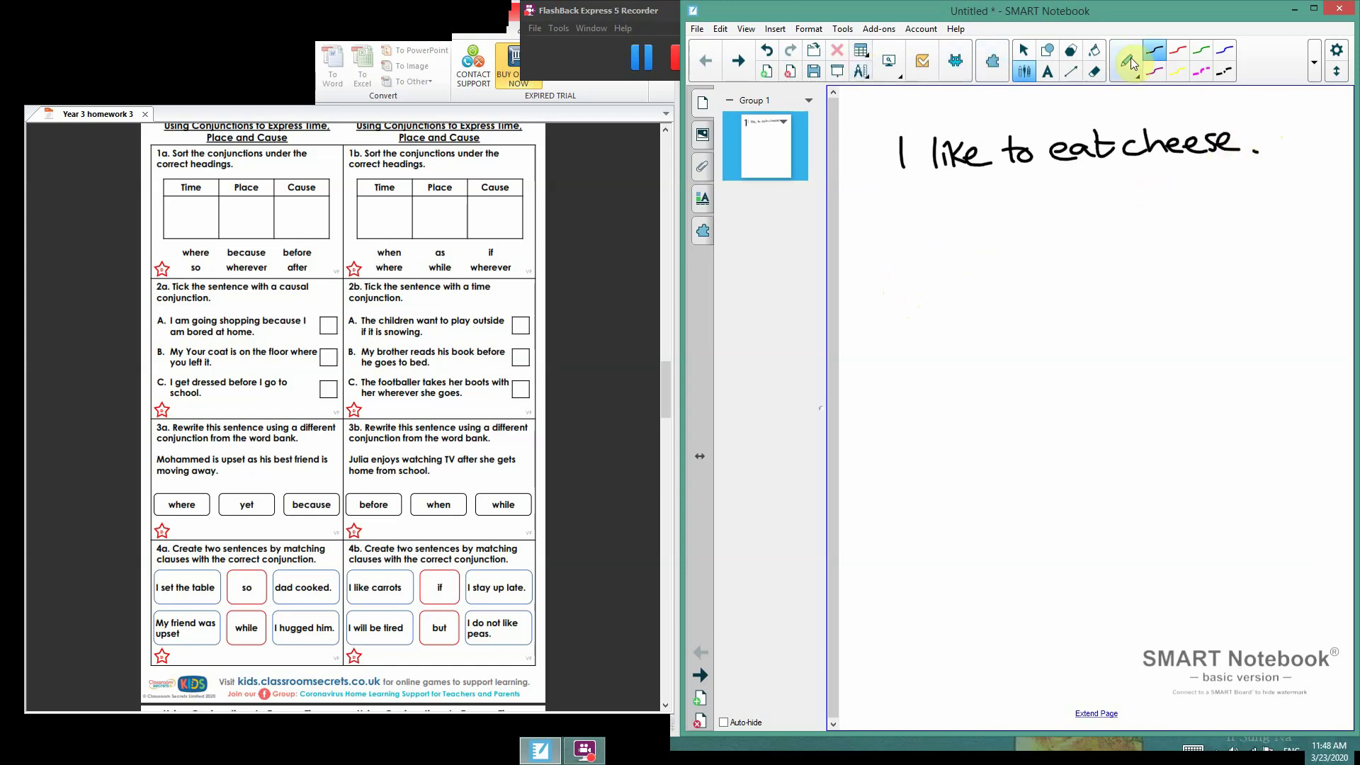
click(1094, 73)
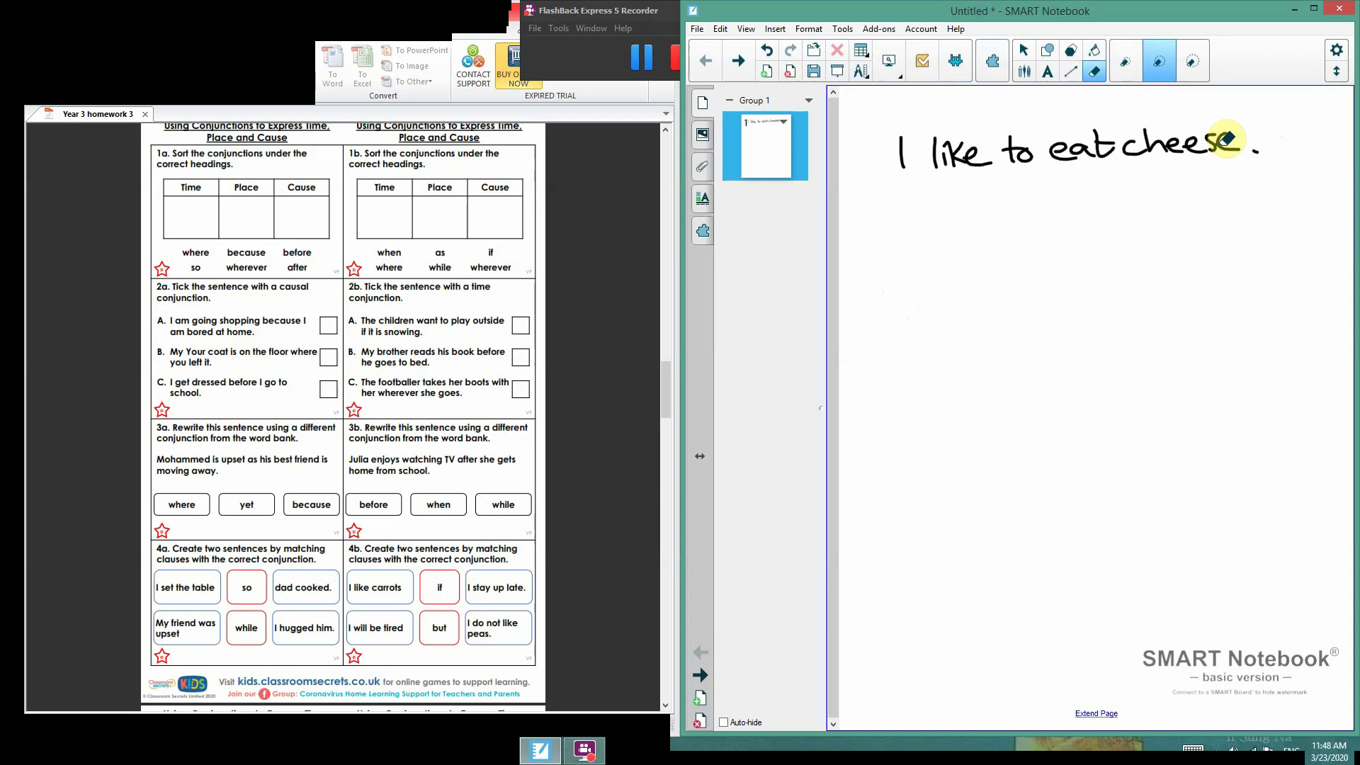
drag(1252, 148, 1262, 145)
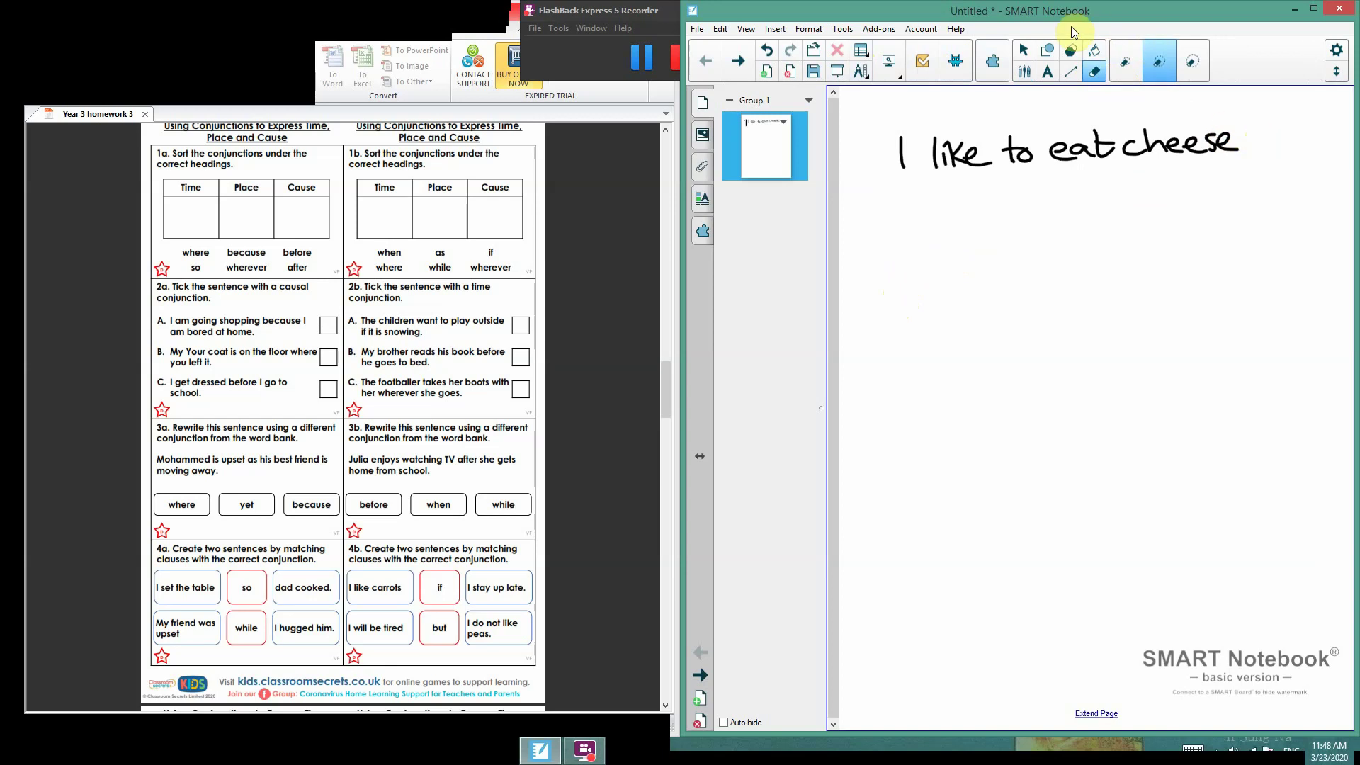
Write 'and chips.' in red ink below and circle the conjunction 'and'
click(1027, 73)
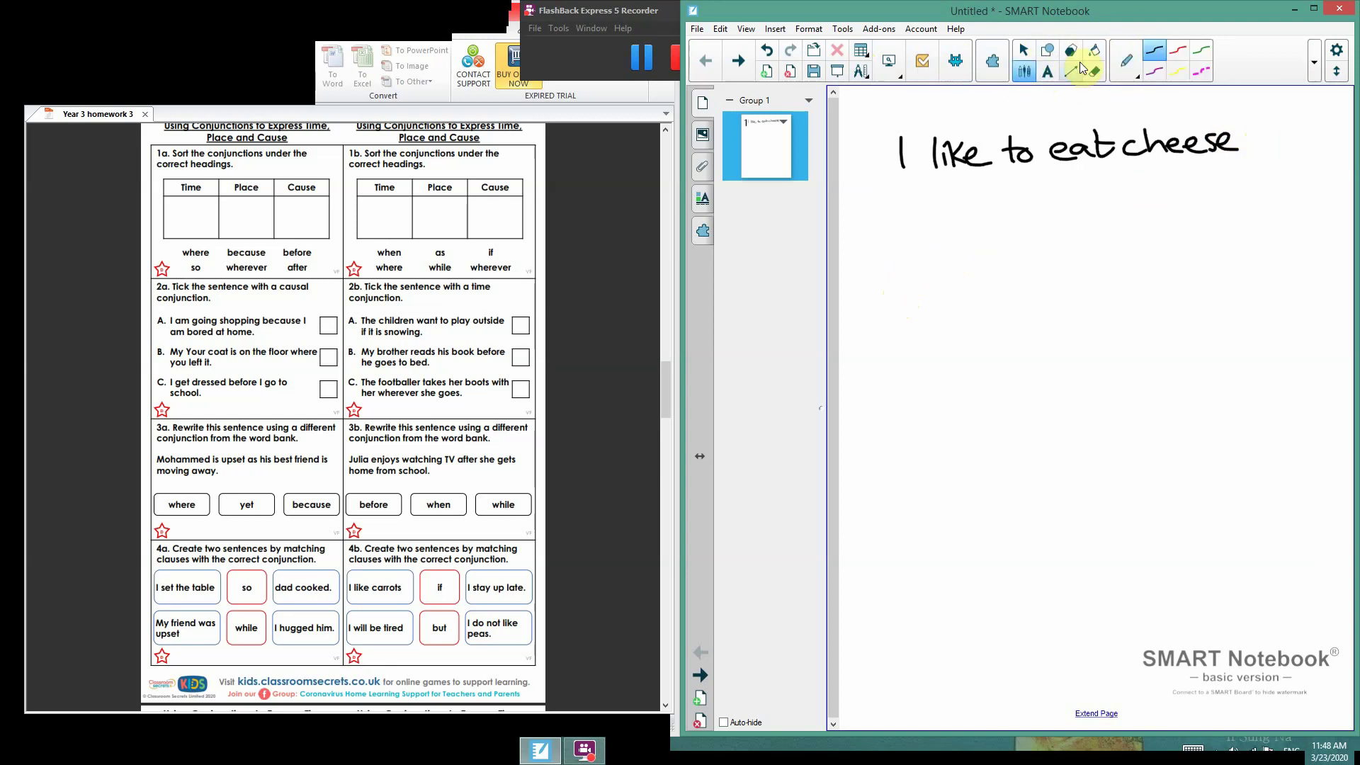
click(1172, 53)
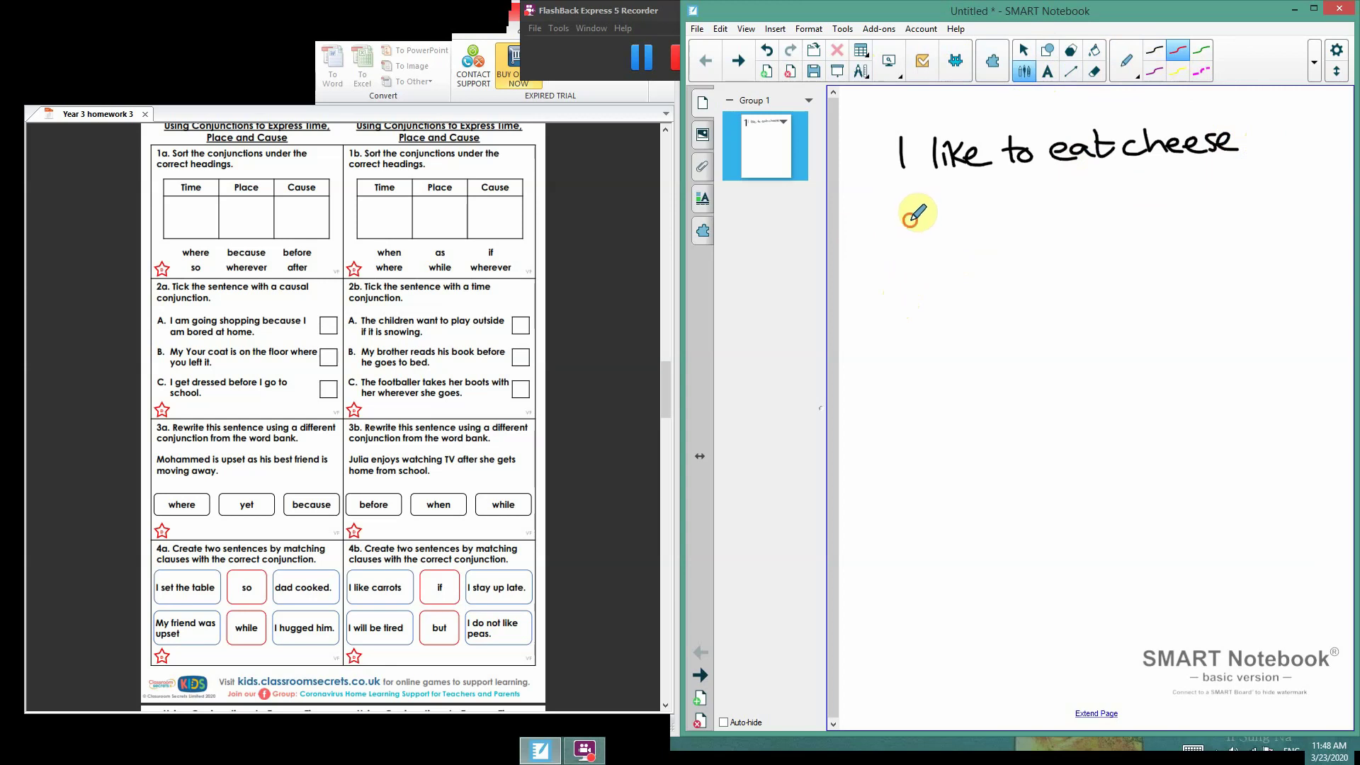
mouse_move(920, 214)
mouse_down()
mouse_move(1000, 224)
mouse_move(1059, 206)
mouse_move(1059, 218)
mouse_up()
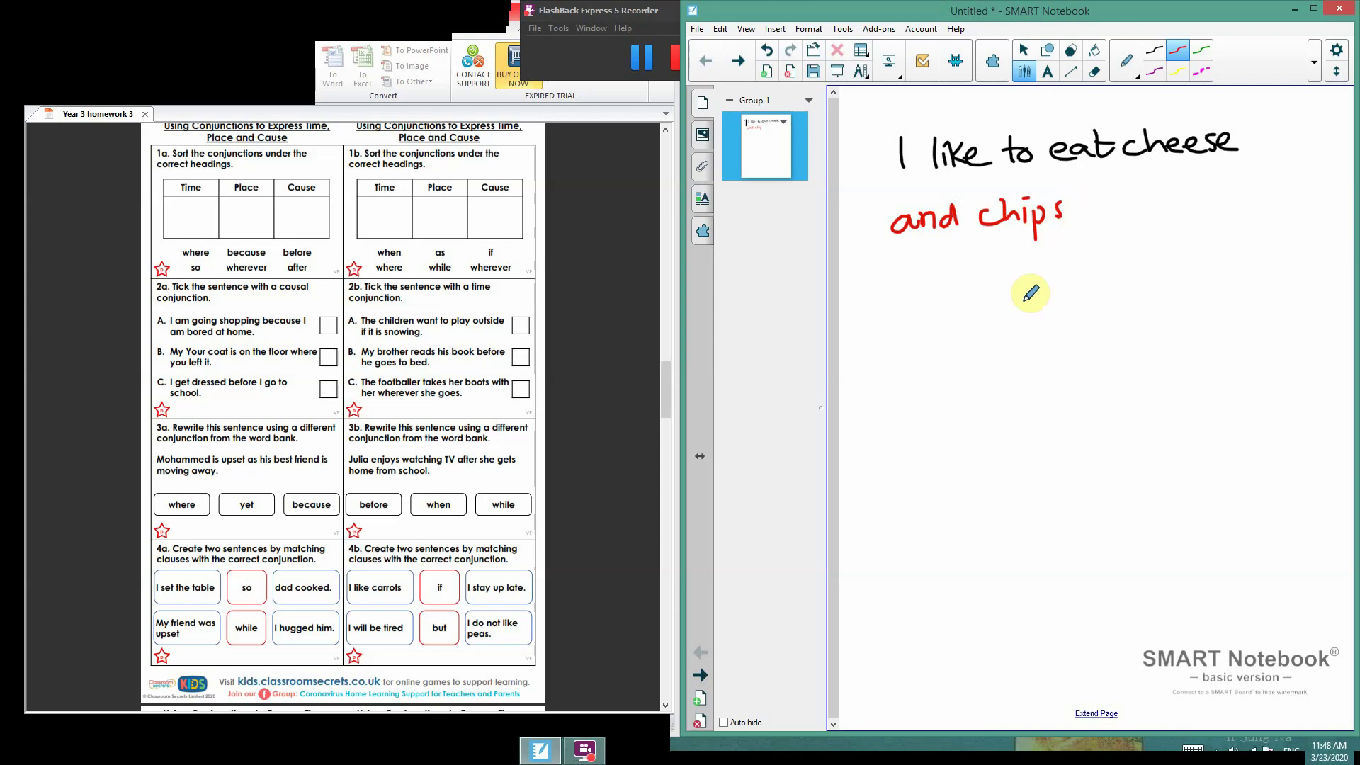
click(1075, 220)
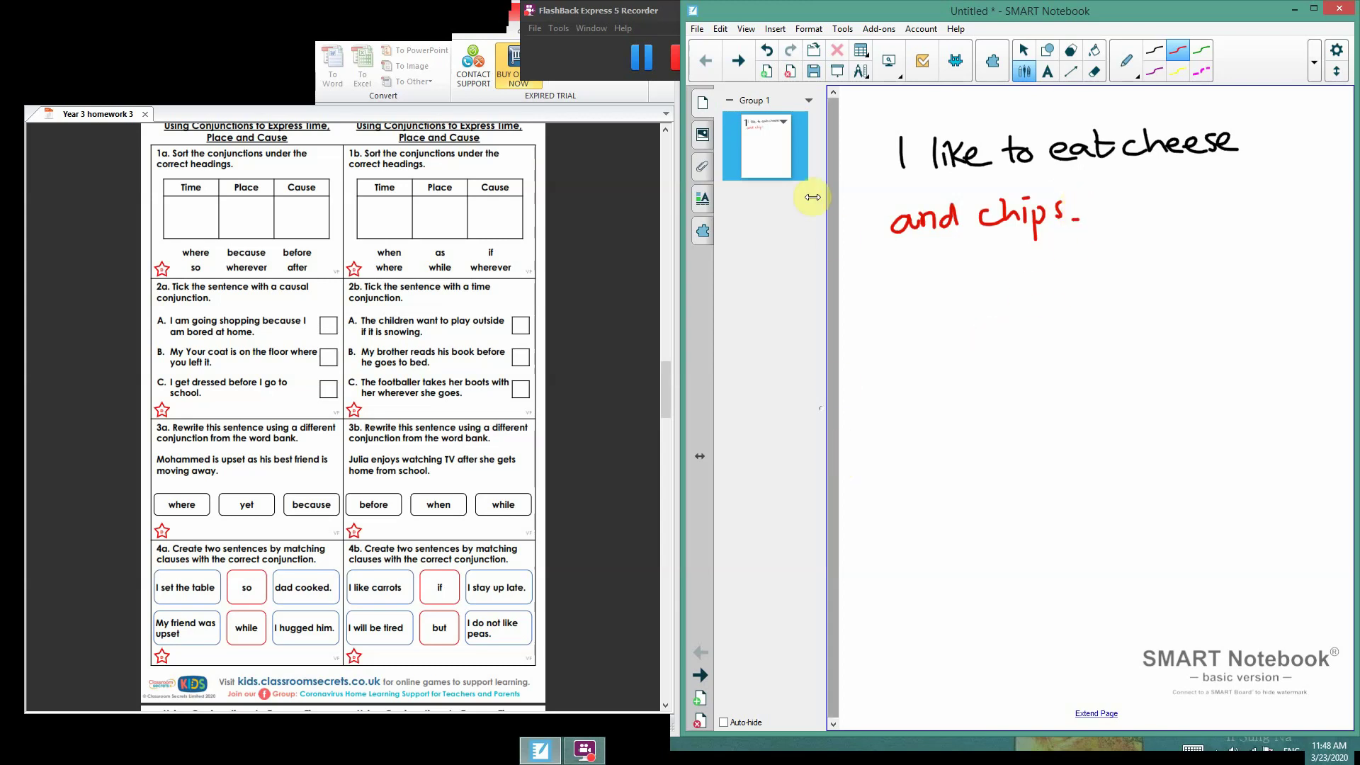
mouse_move(919, 195)
mouse_down()
mouse_move(879, 223)
mouse_move(935, 247)
mouse_move(976, 212)
mouse_move(919, 202)
mouse_up()
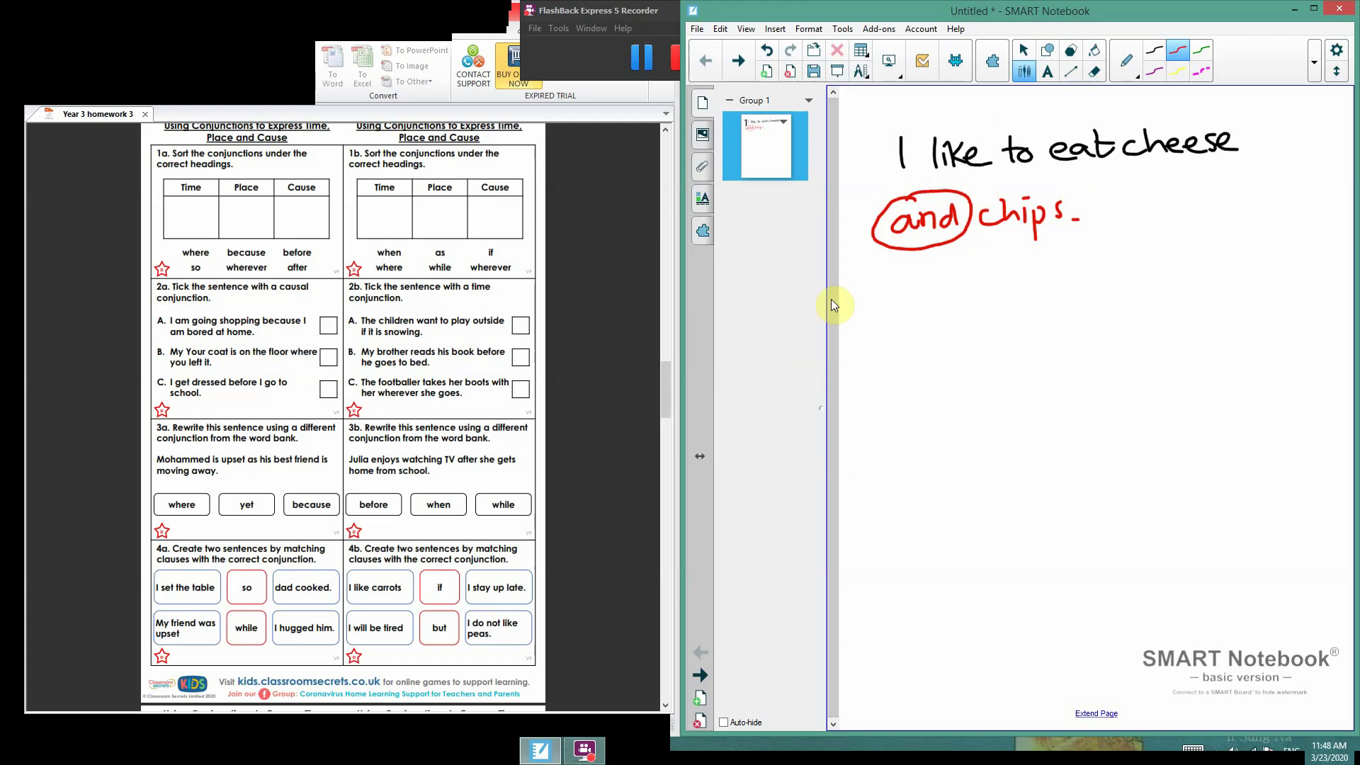
On a new page 2, write 'I like my brother because he plays chess with me.' in black, boxing 'because'
click(769, 72)
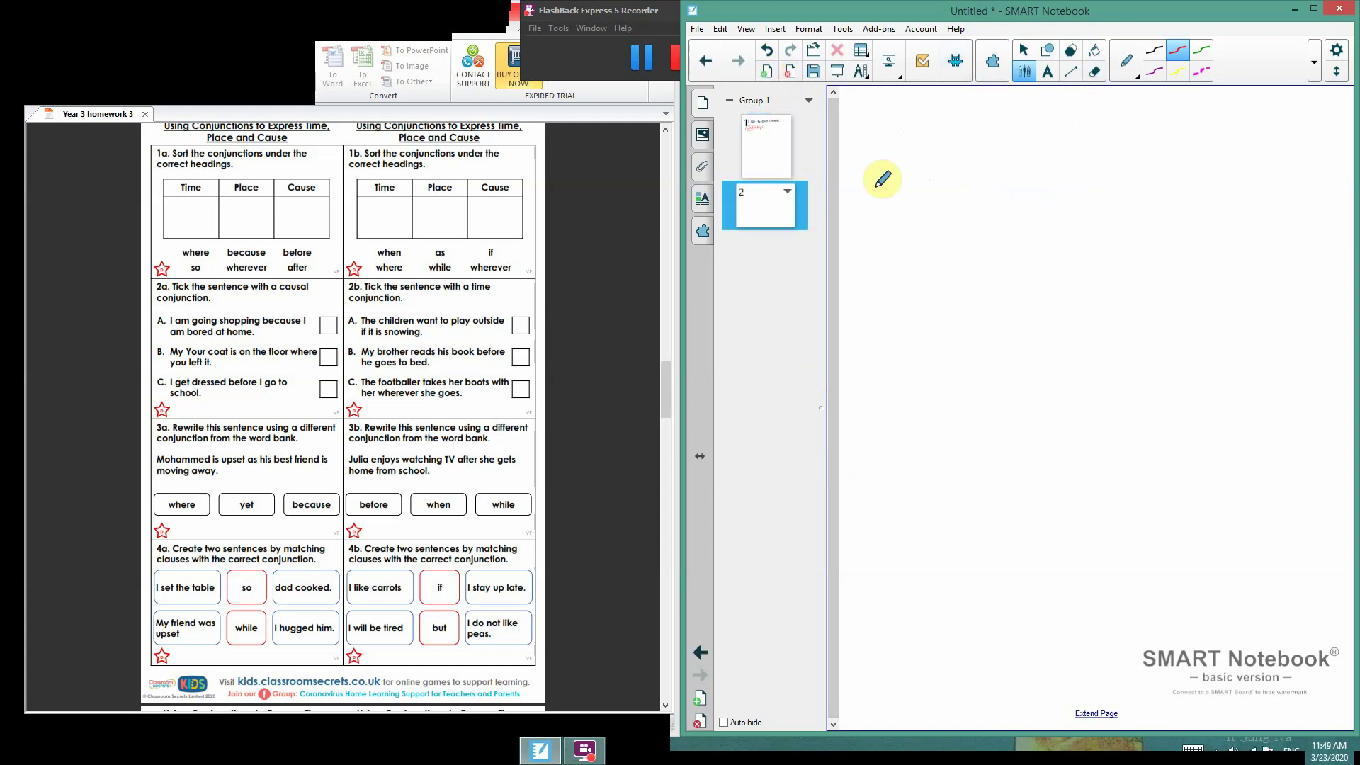
click(1153, 56)
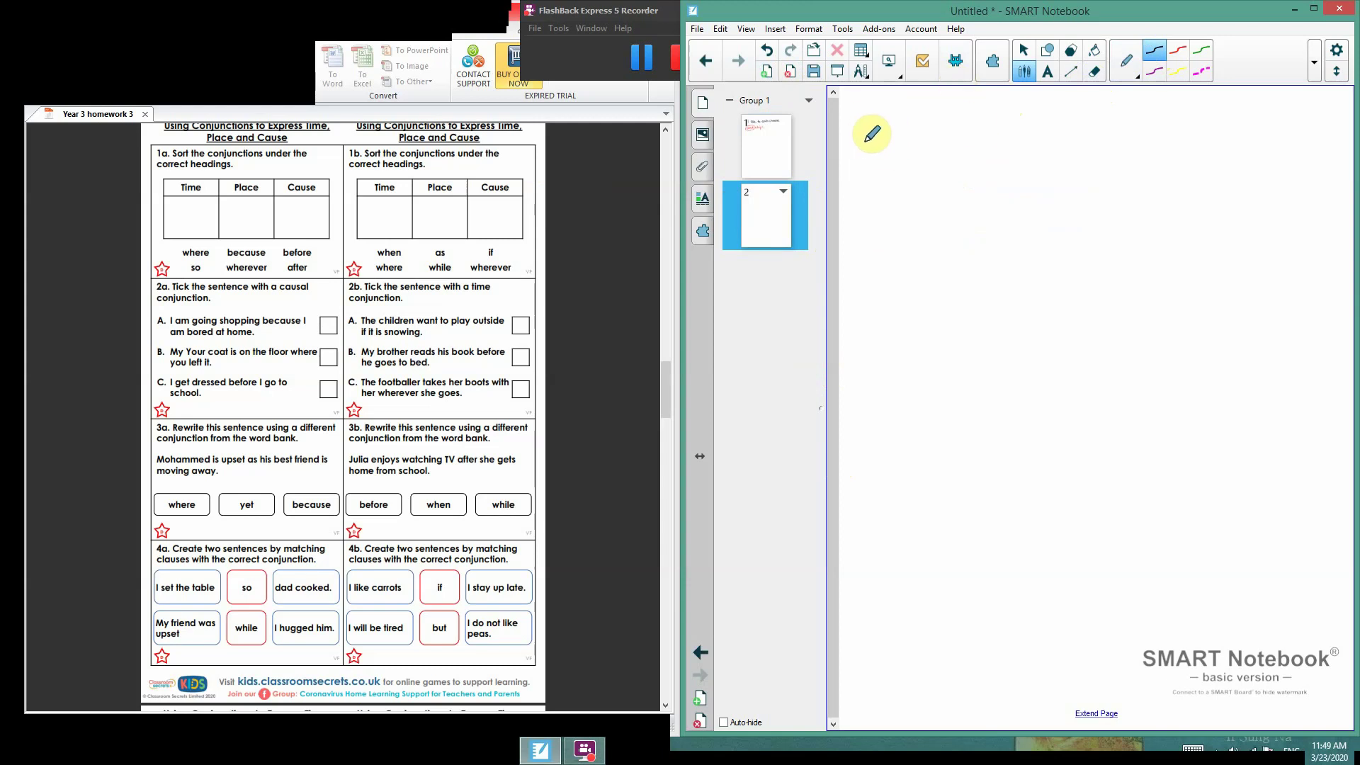
mouse_move(865, 134)
mouse_down()
mouse_move(867, 156)
mouse_move(897, 157)
mouse_move(1115, 148)
mouse_move(1132, 134)
mouse_up()
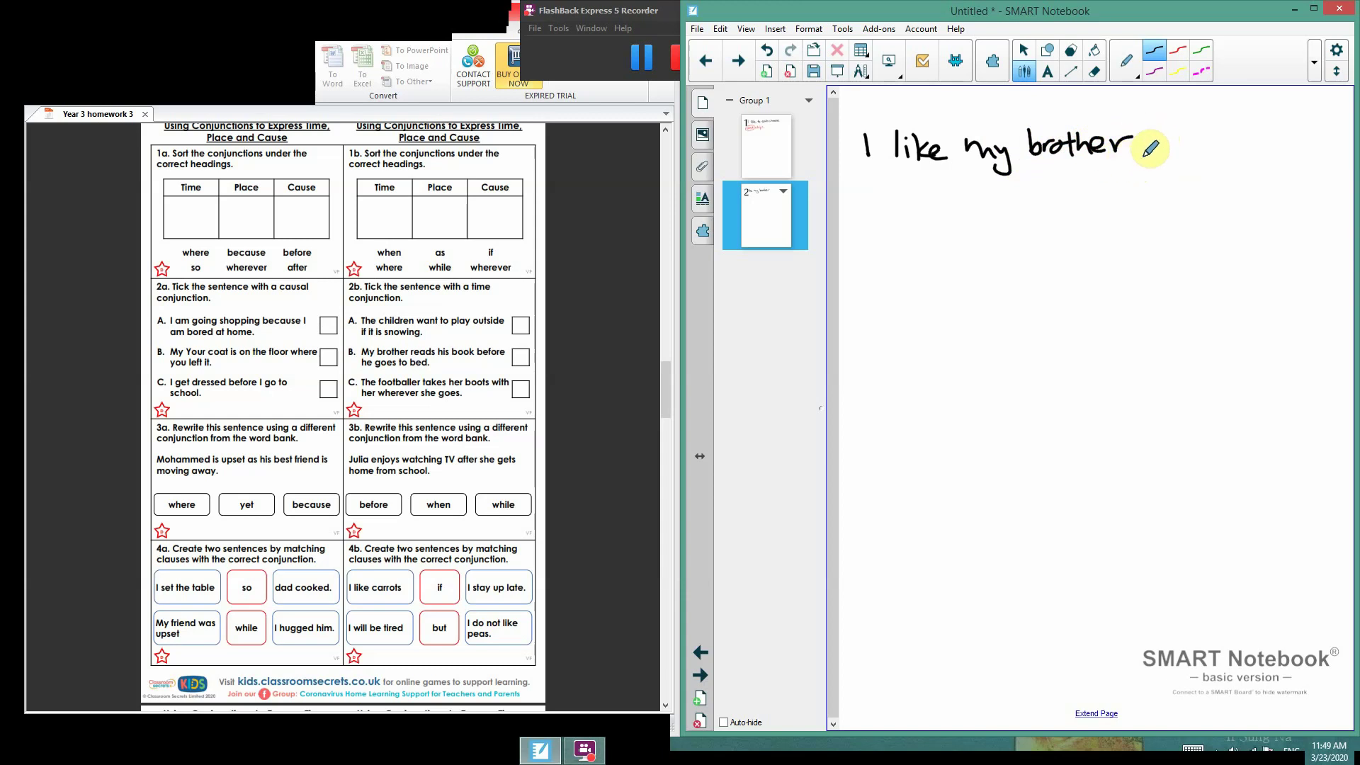
mouse_move(864, 199)
mouse_down()
mouse_move(868, 210)
mouse_move(1097, 205)
mouse_move(1129, 189)
mouse_move(1133, 206)
mouse_move(1172, 179)
mouse_move(1252, 173)
mouse_move(1247, 192)
mouse_move(1261, 177)
mouse_move(1332, 186)
mouse_up()
click(1350, 188)
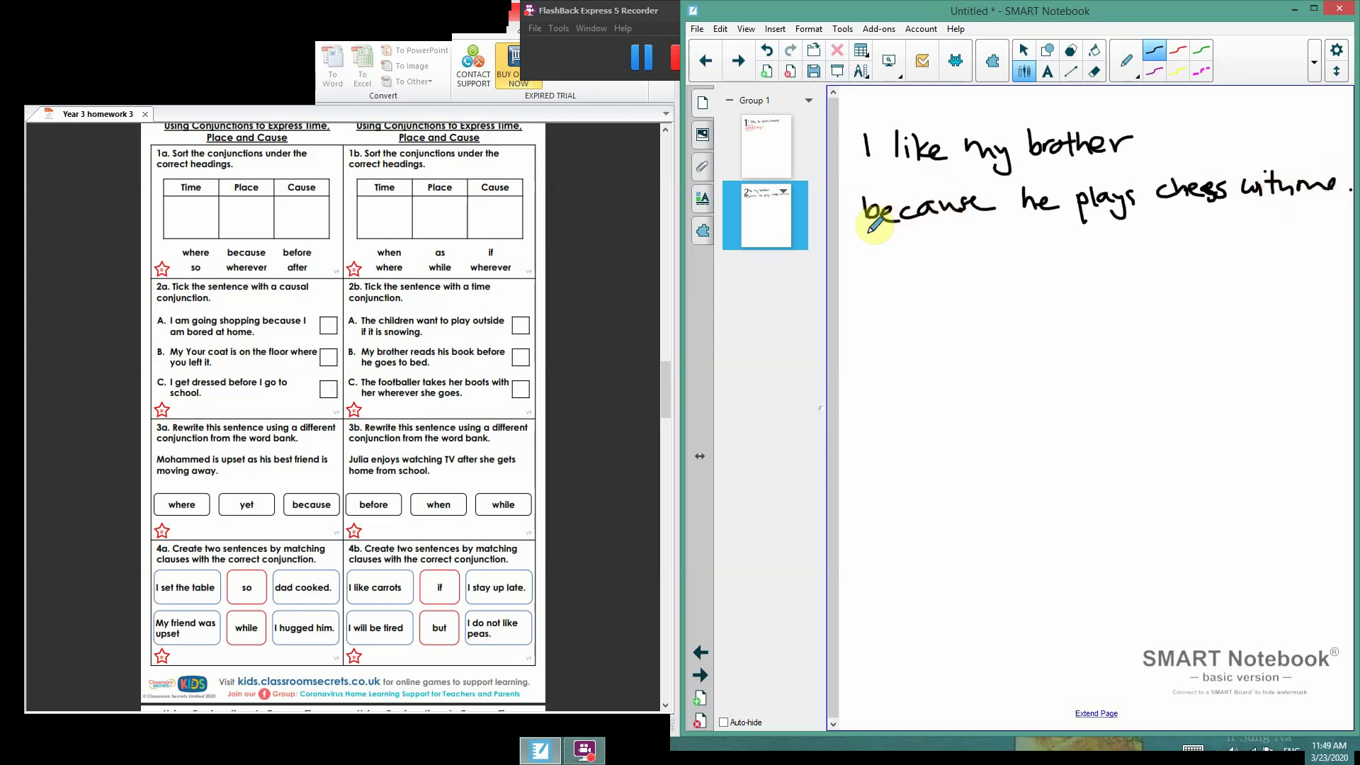
mouse_move(861, 234)
mouse_down()
mouse_move(992, 212)
mouse_move(988, 177)
mouse_move(878, 178)
mouse_move(847, 212)
mouse_move(876, 215)
mouse_up()
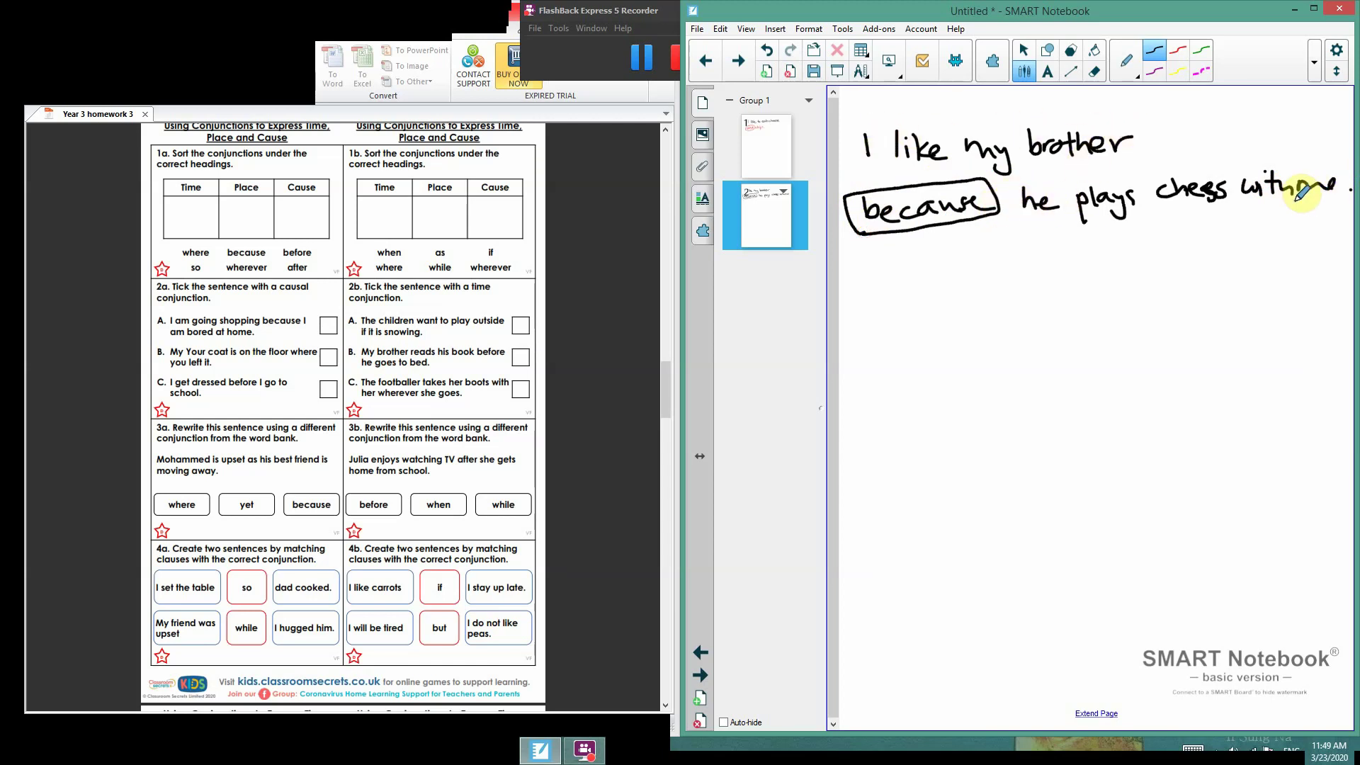
click(1349, 188)
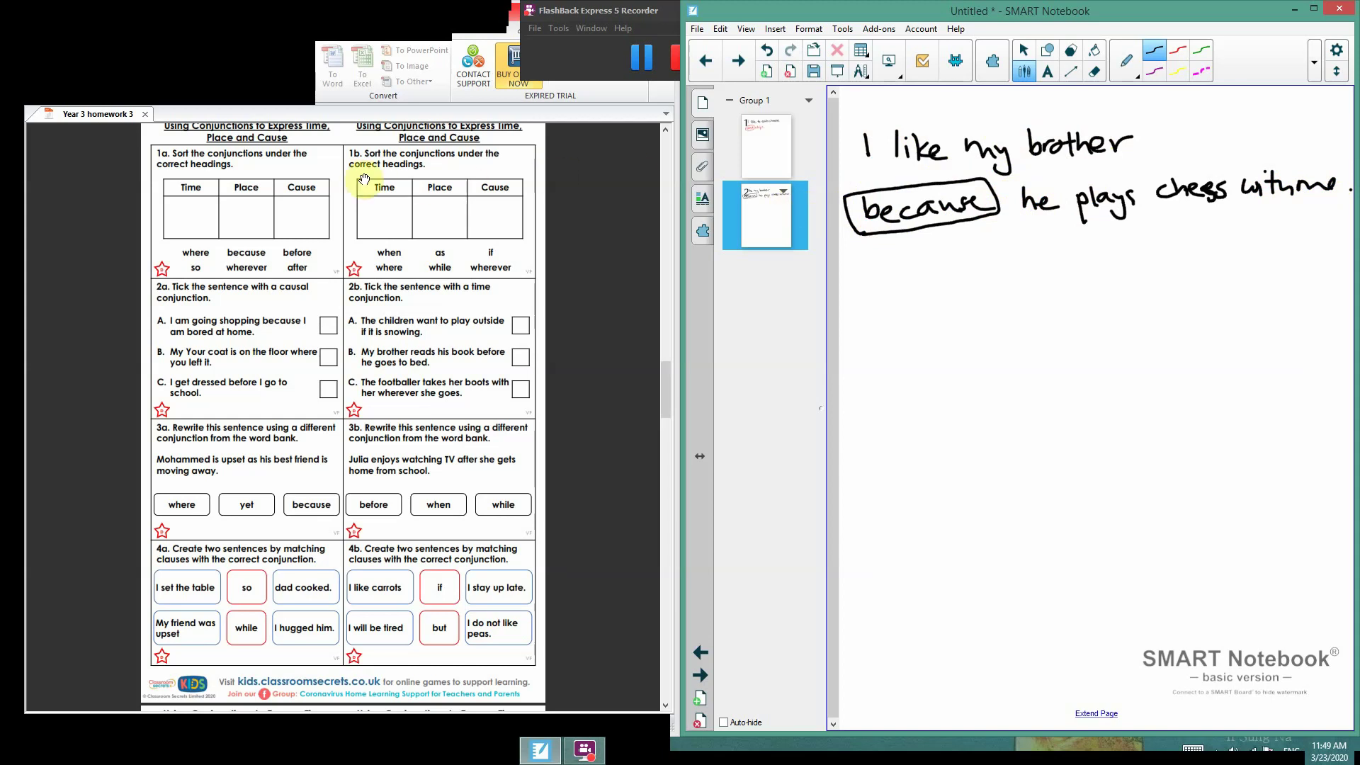
Switch to the Nitro Pro 8 window showing the Year 3 homework 3 worksheet
click(259, 153)
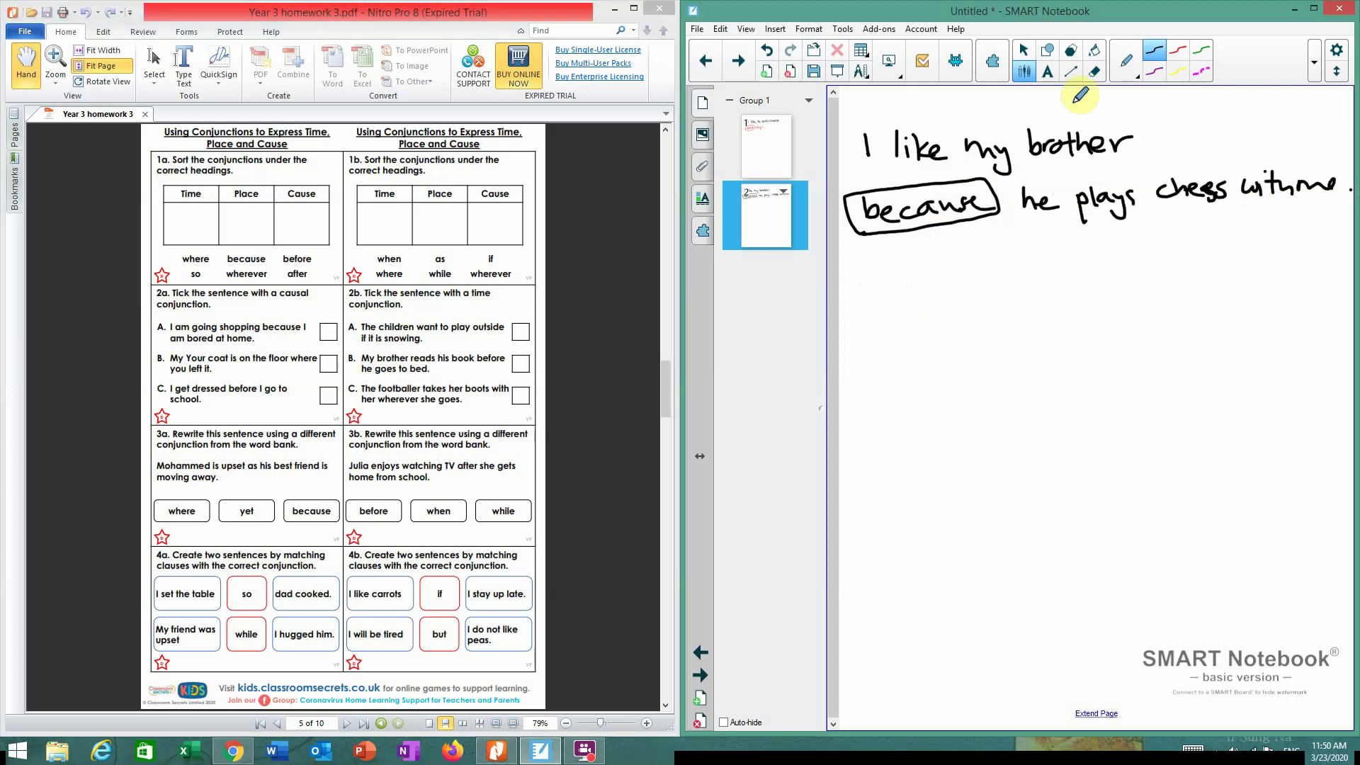
Write 'I eat my breakfast because I am hungry.' in black below, boxing 'because'
click(1153, 50)
mouse_move(868, 279)
mouse_down()
mouse_move(869, 302)
mouse_move(952, 279)
mouse_move(990, 298)
mouse_move(997, 286)
mouse_move(1019, 316)
mouse_up()
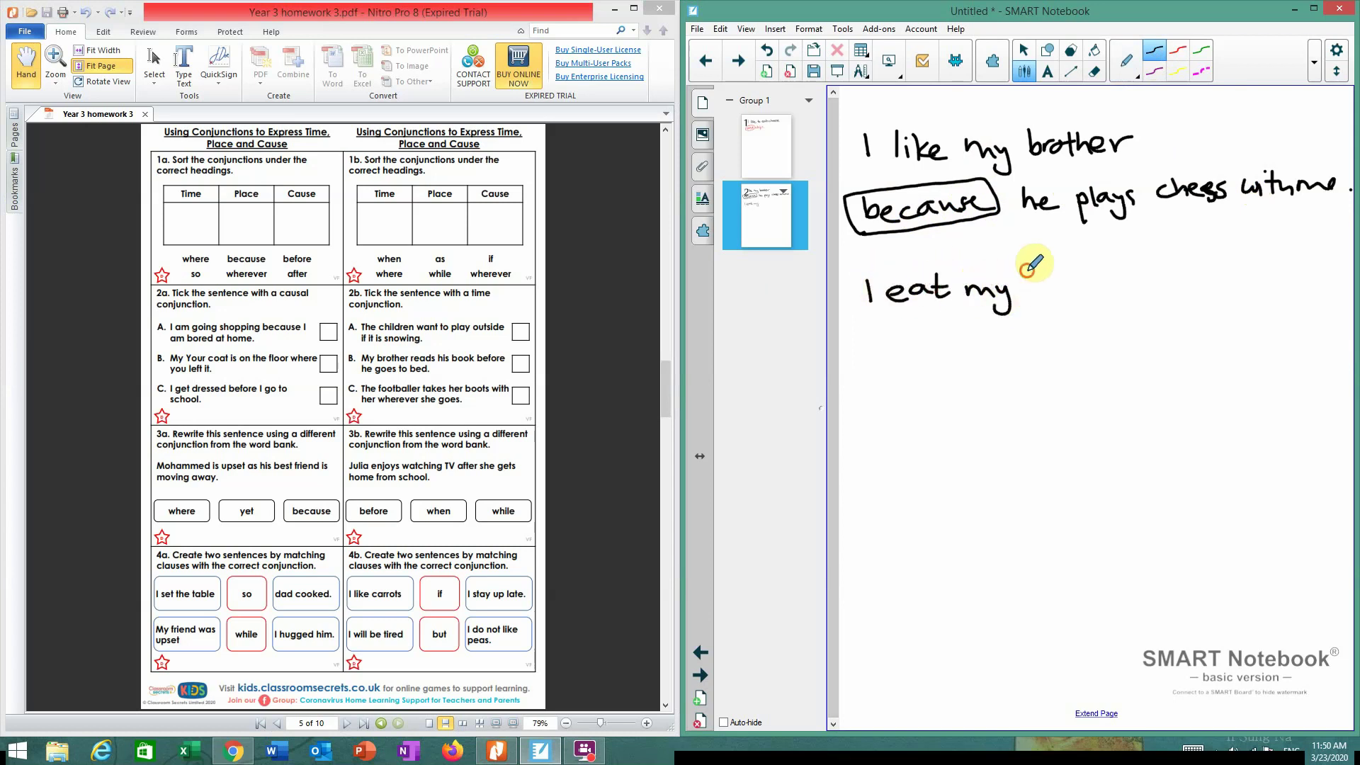
mouse_move(1032, 267)
mouse_down()
mouse_move(1037, 283)
mouse_move(1133, 252)
mouse_move(1150, 284)
mouse_up()
drag(1165, 259, 1167, 287)
drag(1157, 272, 1178, 269)
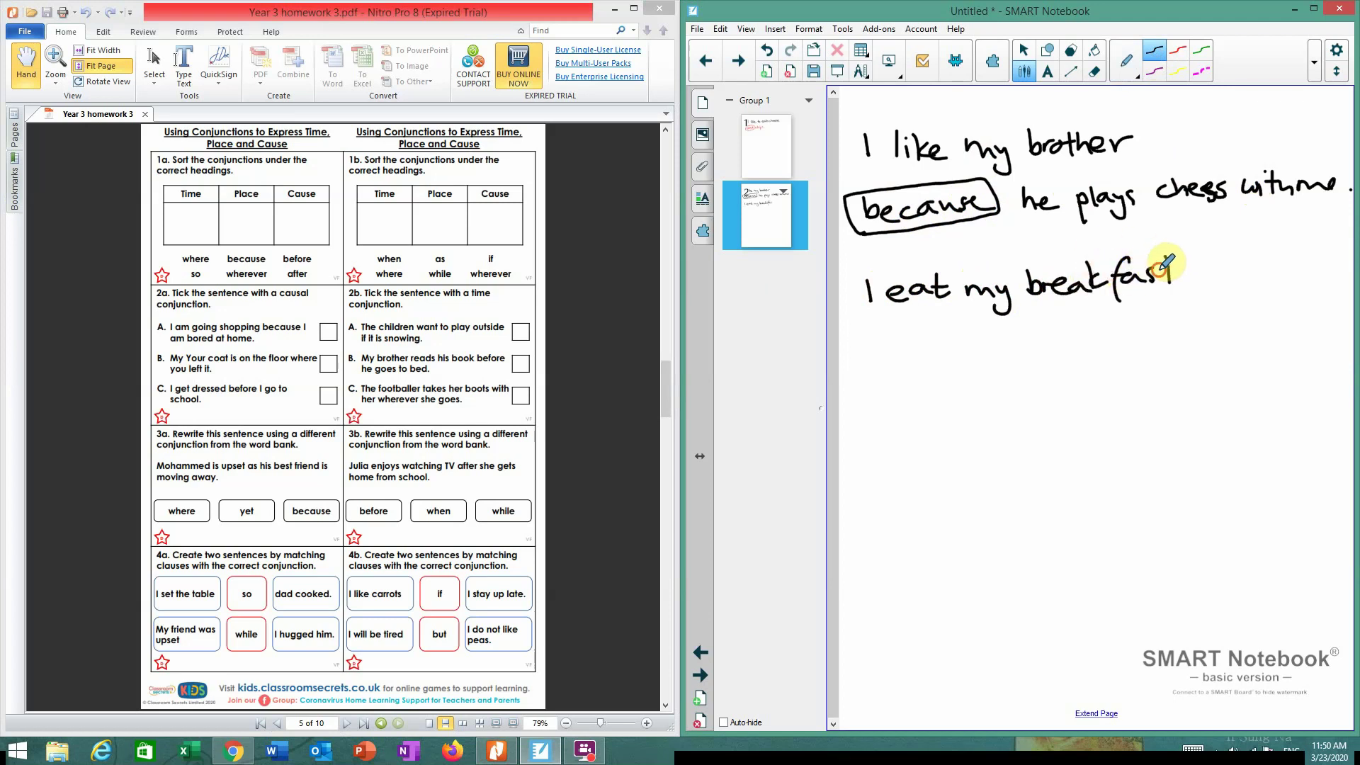
mouse_move(867, 337)
mouse_down()
mouse_move(868, 356)
mouse_move(890, 343)
mouse_move(1041, 344)
mouse_move(1134, 327)
mouse_move(1230, 335)
mouse_up()
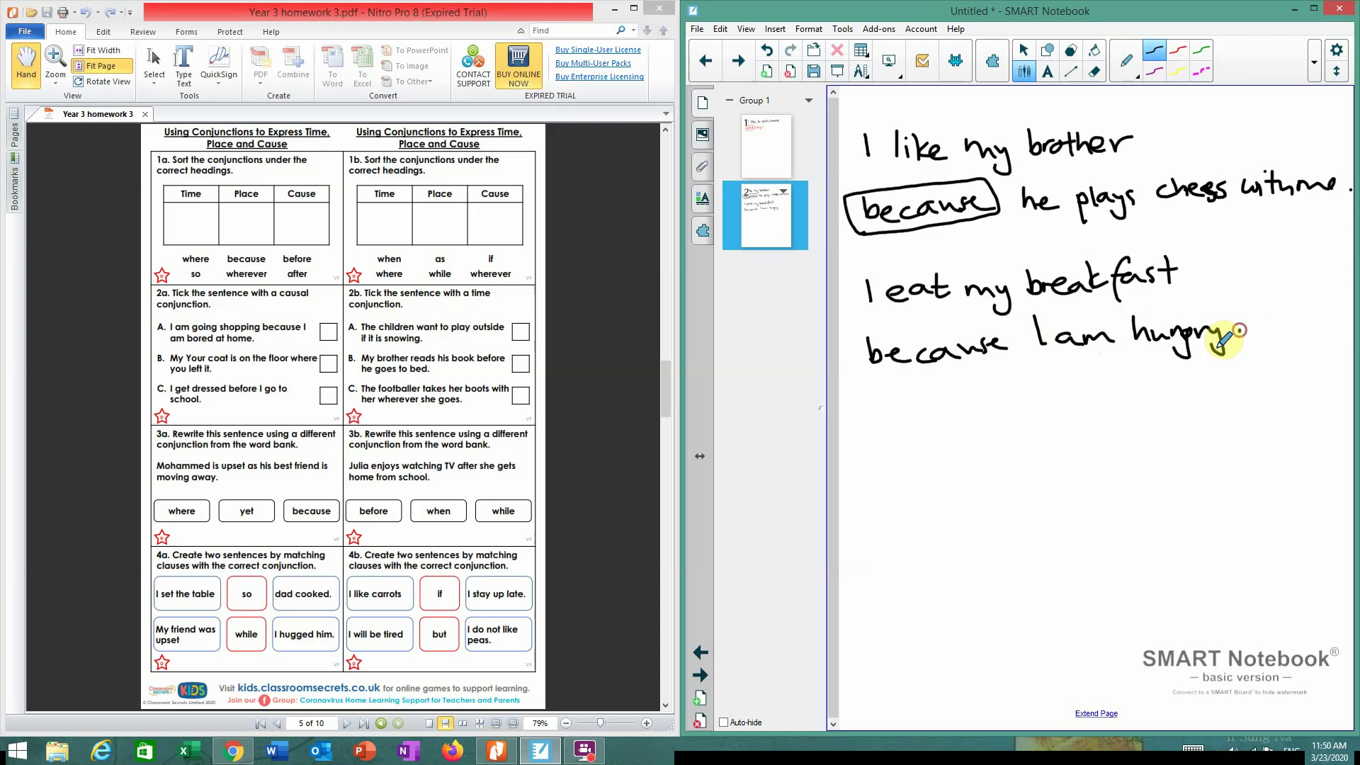
click(1238, 331)
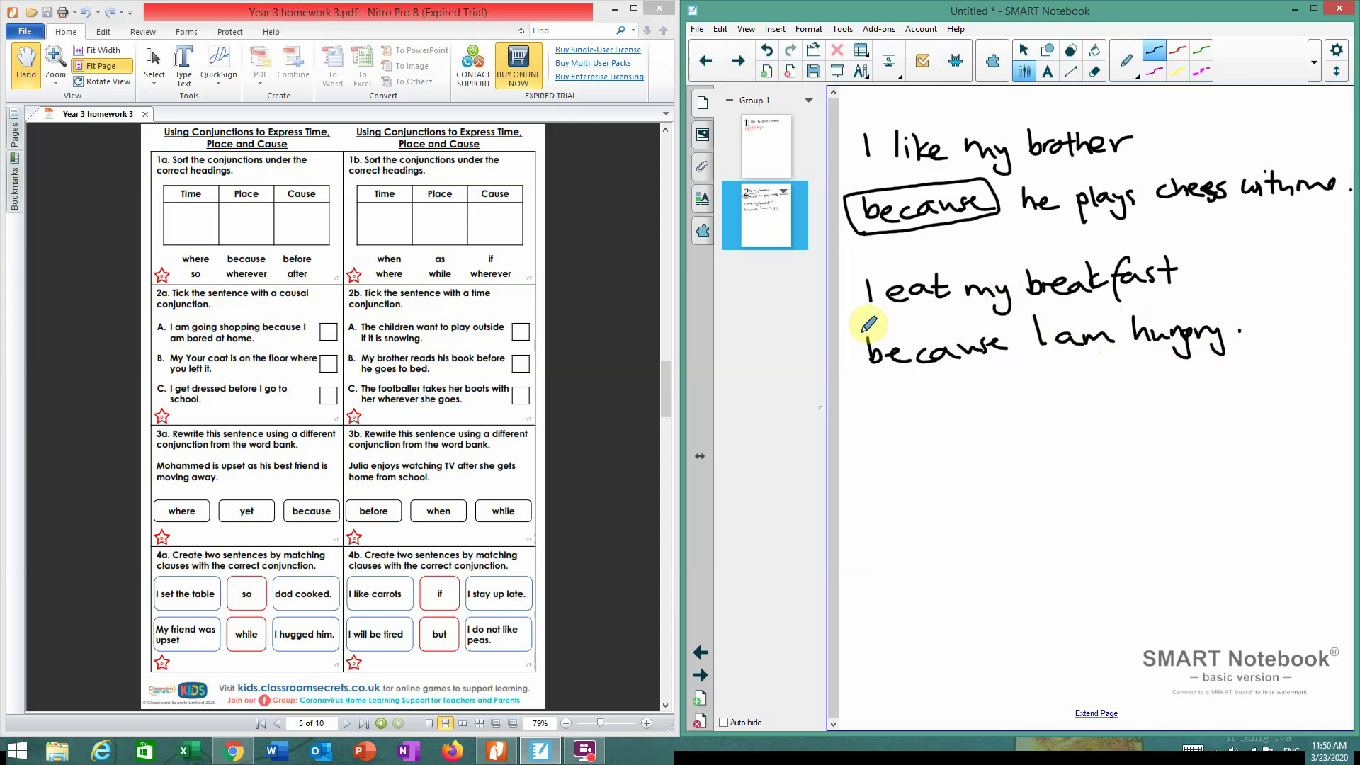
mouse_move(861, 331)
mouse_down()
mouse_move(1015, 318)
mouse_move(1018, 358)
mouse_move(861, 381)
mouse_move(860, 341)
mouse_up()
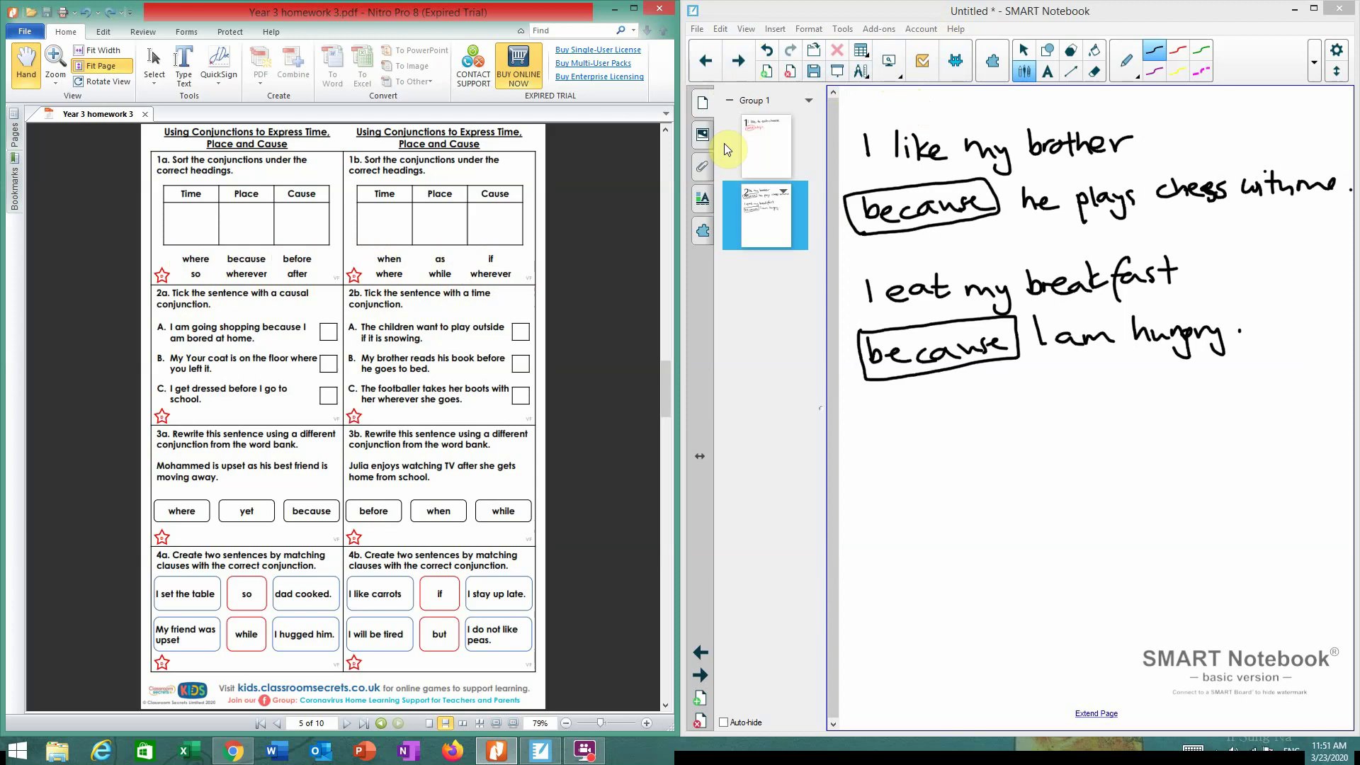
Add a new page after page 2 and draw trial pen strokes on it
click(742, 65)
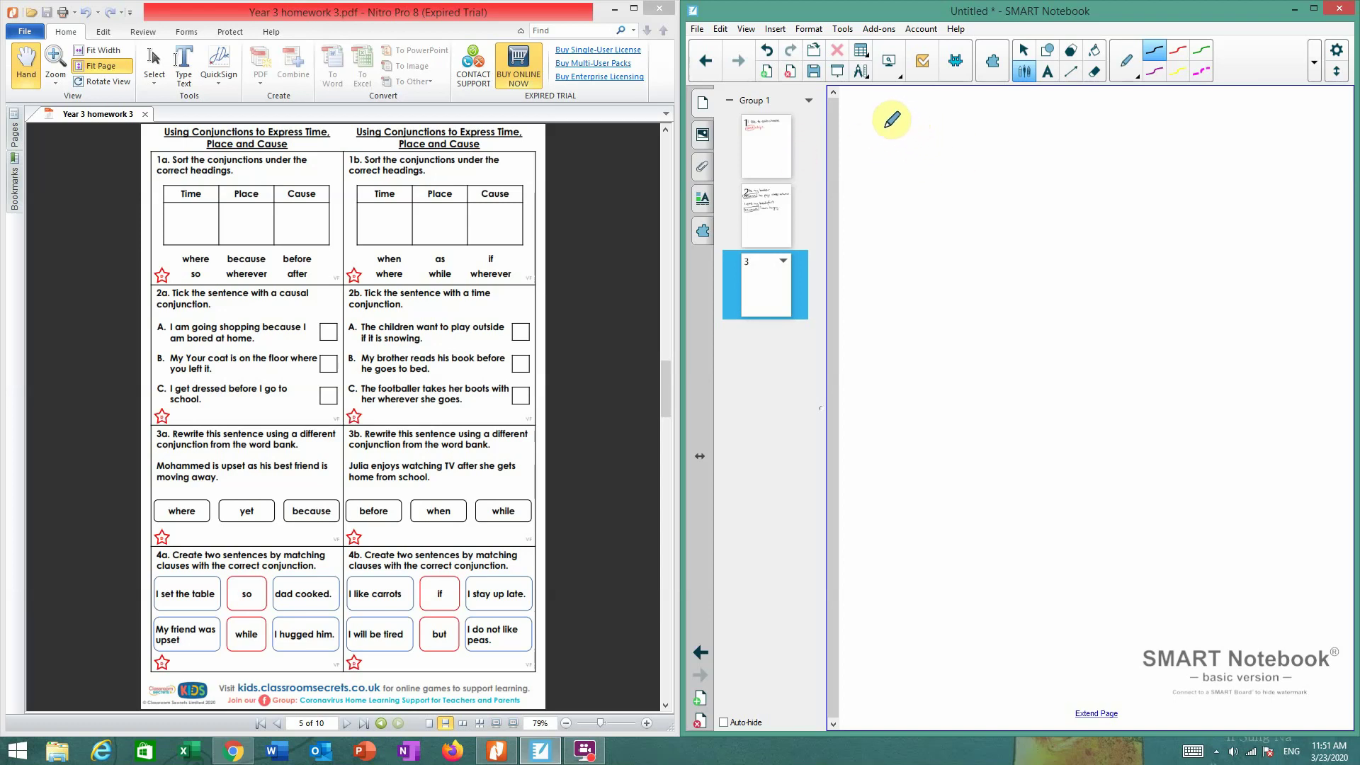
mouse_move(878, 132)
mouse_down()
mouse_move(877, 160)
mouse_move(934, 146)
mouse_move(958, 163)
mouse_move(967, 145)
mouse_up()
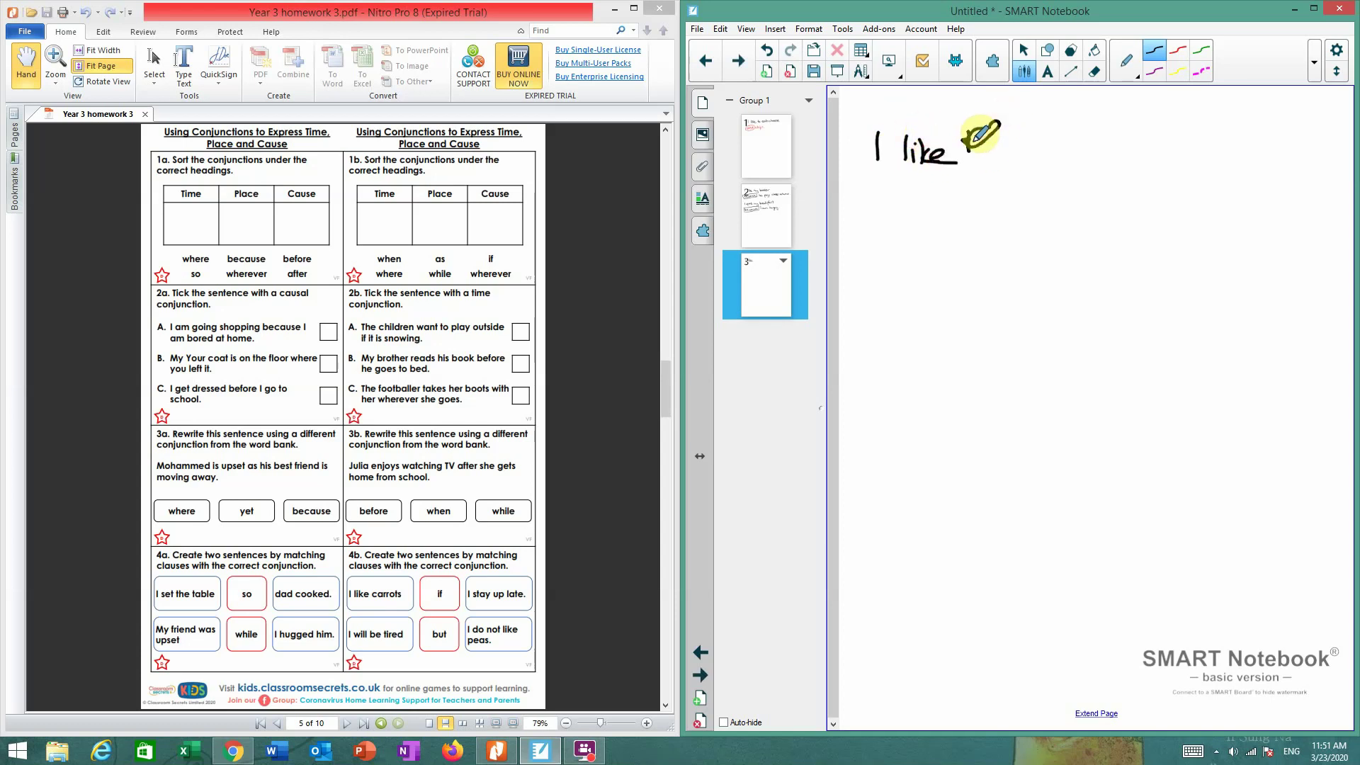
drag(839, 157, 967, 140)
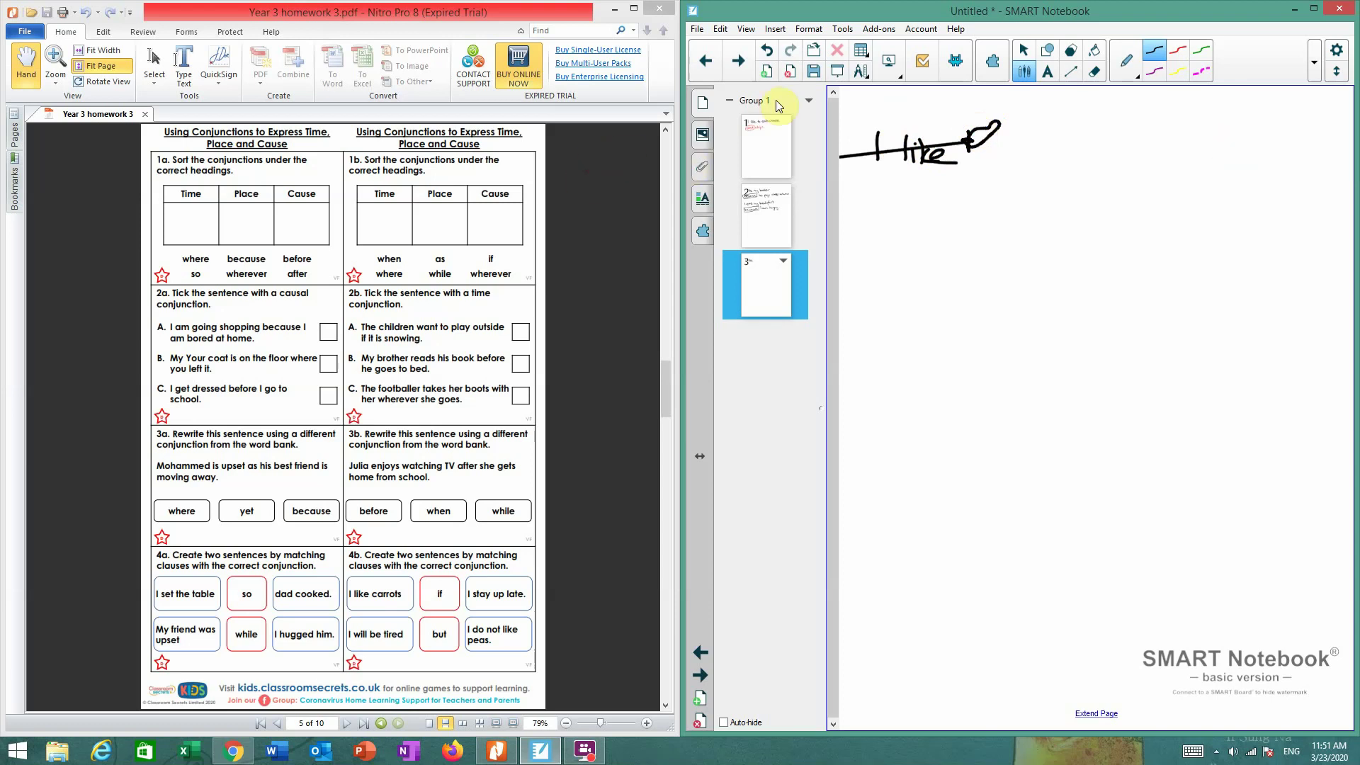
Undo the strokes and the added page, then add a clean blank page 3
click(772, 51)
click(769, 51)
click(768, 53)
click(768, 54)
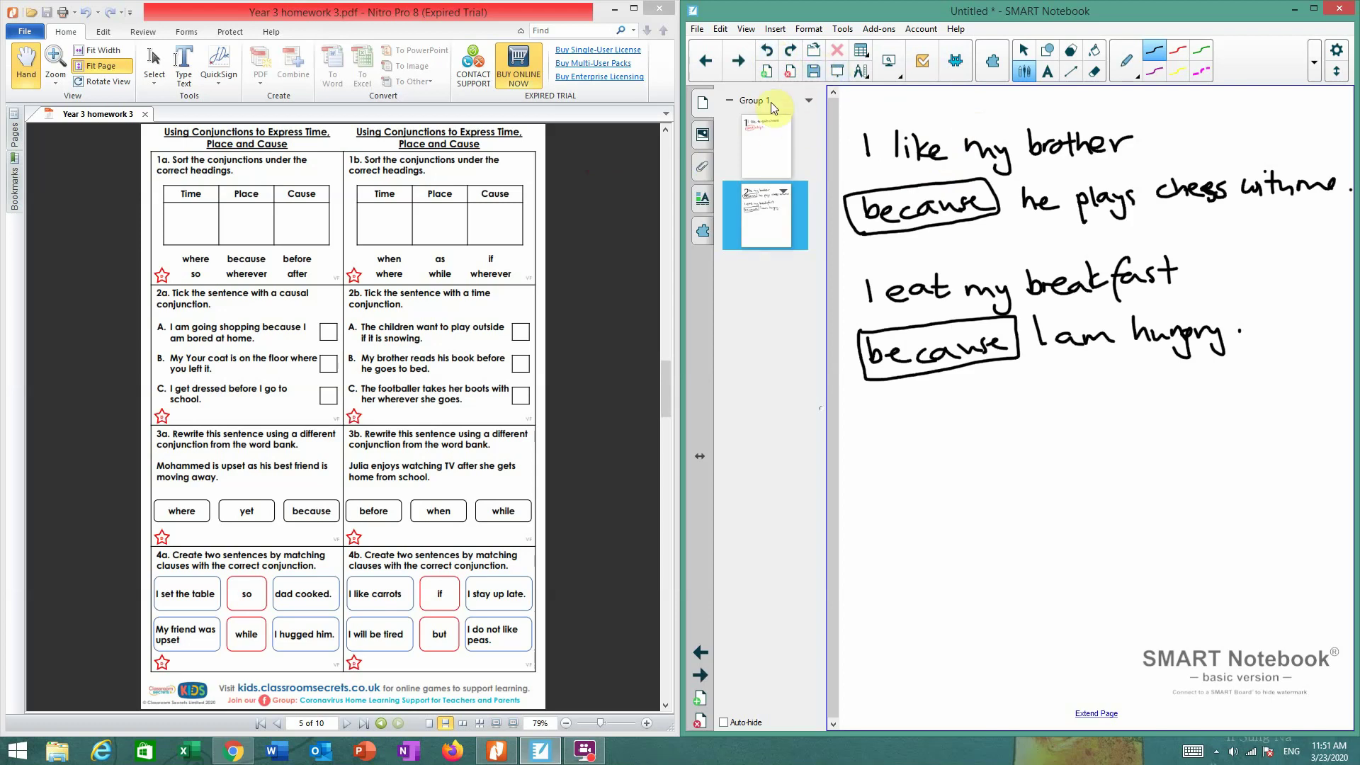
click(770, 74)
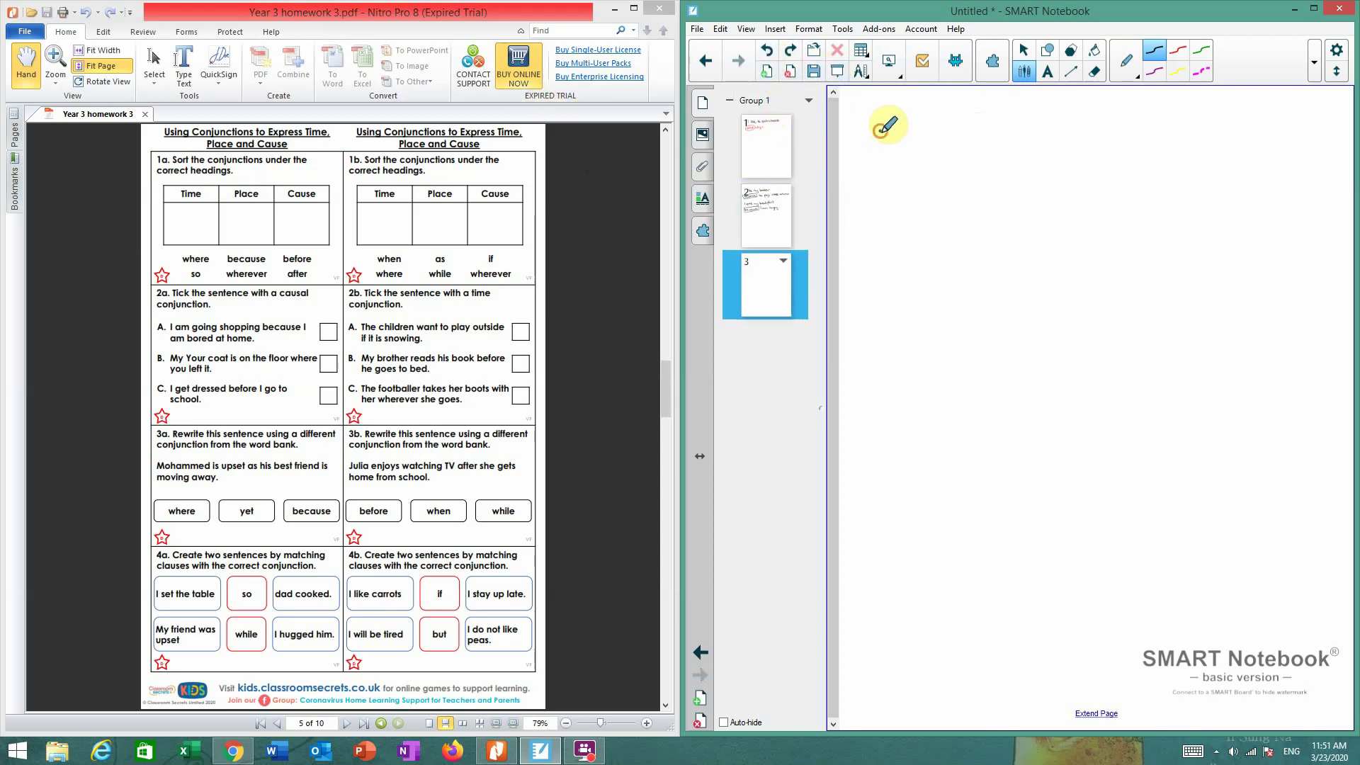
Handwrite 'I like to write on my computer while I drink my tea.', redo a misspelling, and circle 'while'
mouse_move(880, 131)
mouse_down()
mouse_move(878, 159)
mouse_move(1078, 123)
mouse_move(1072, 134)
mouse_move(1220, 134)
mouse_move(1211, 164)
mouse_up()
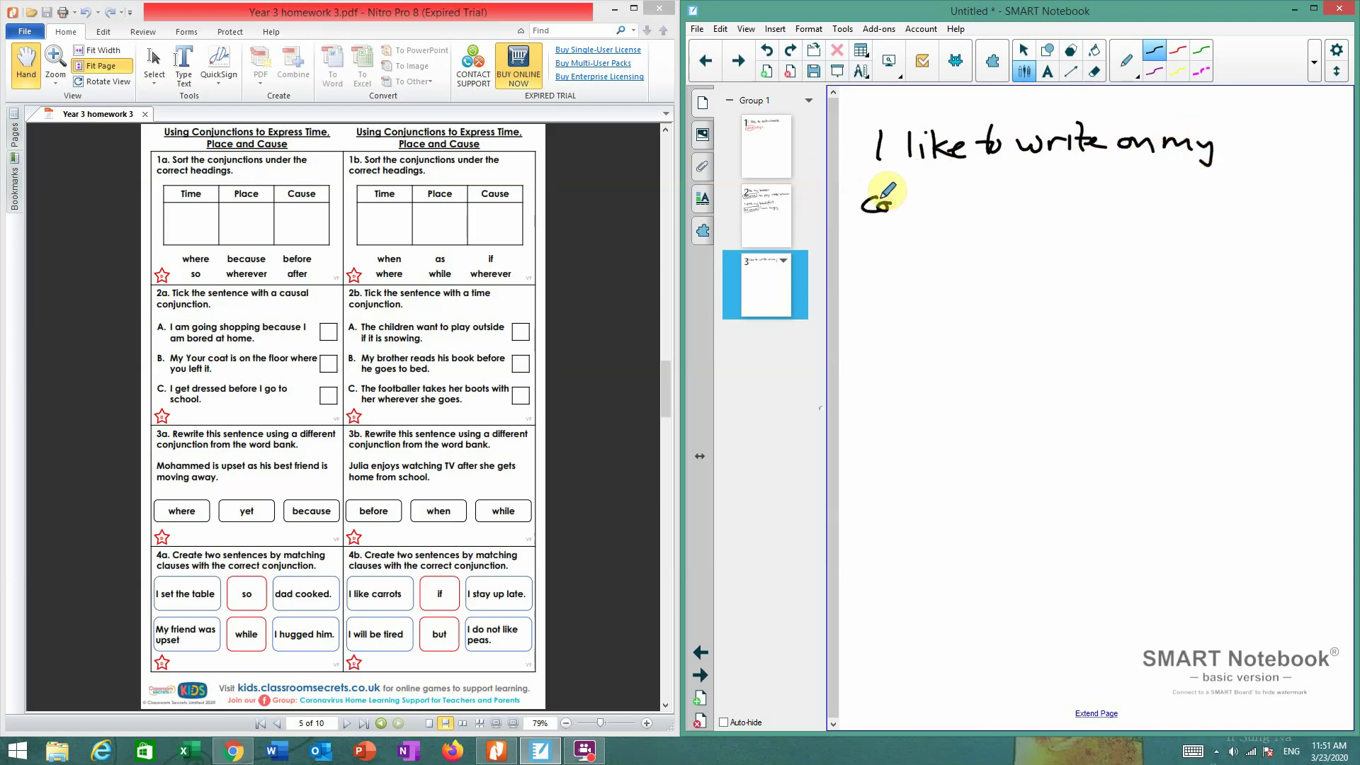
mouse_move(880, 201)
mouse_down()
mouse_move(968, 208)
mouse_move(1055, 170)
mouse_move(1087, 189)
mouse_move(1204, 192)
mouse_up()
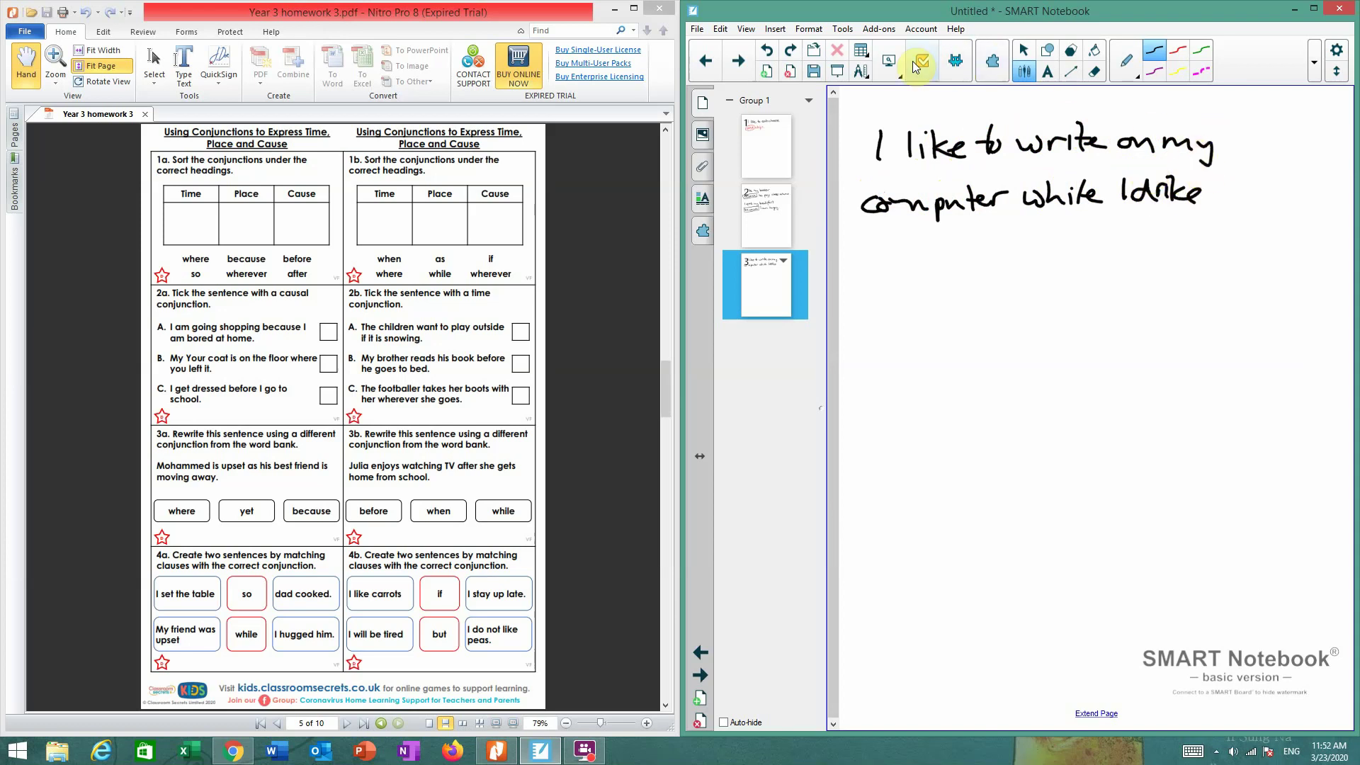
click(771, 51)
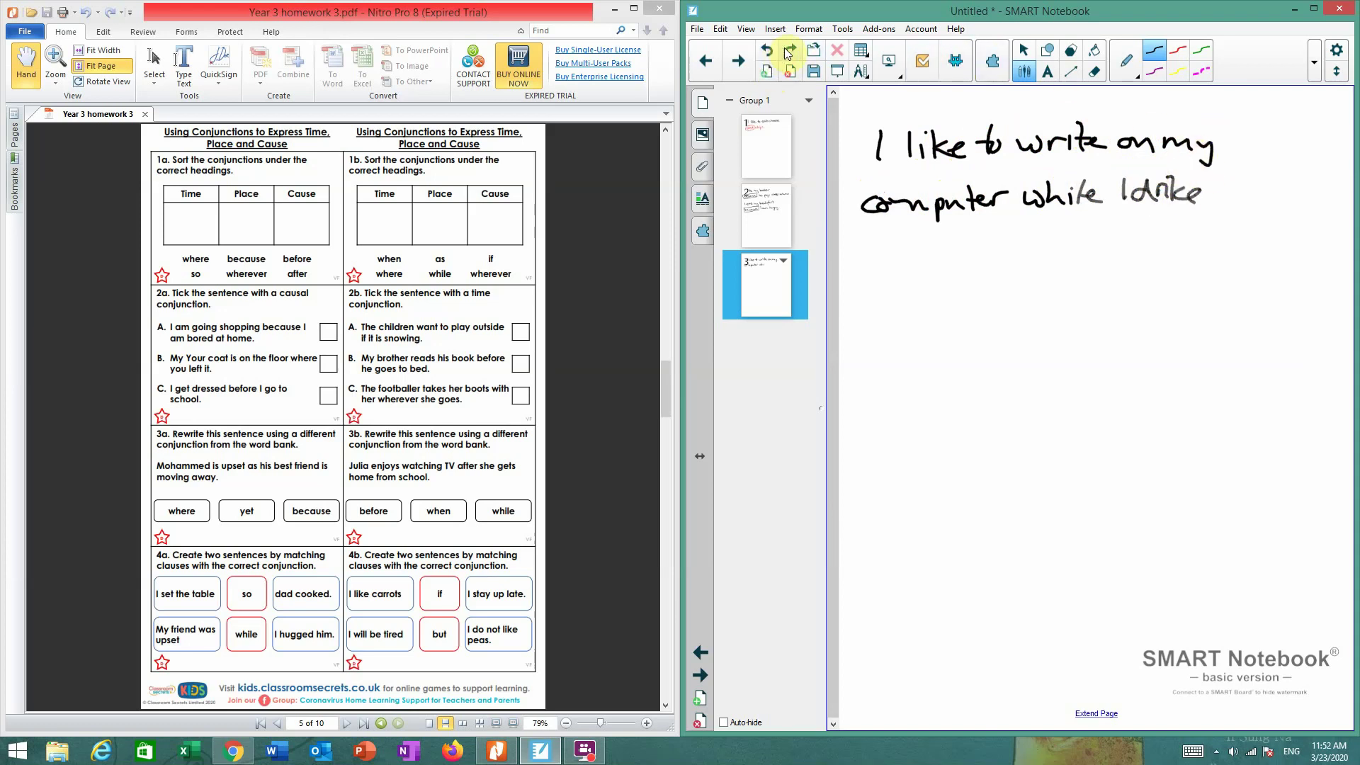
click(770, 52)
drag(1075, 189, 1241, 200)
mouse_move(859, 244)
mouse_down()
mouse_move(886, 243)
mouse_move(897, 264)
mouse_move(937, 242)
mouse_move(976, 255)
mouse_up()
click(922, 234)
click(983, 248)
mouse_move(1073, 172)
mouse_down()
mouse_move(1016, 213)
mouse_move(1108, 213)
mouse_move(1073, 170)
mouse_up()
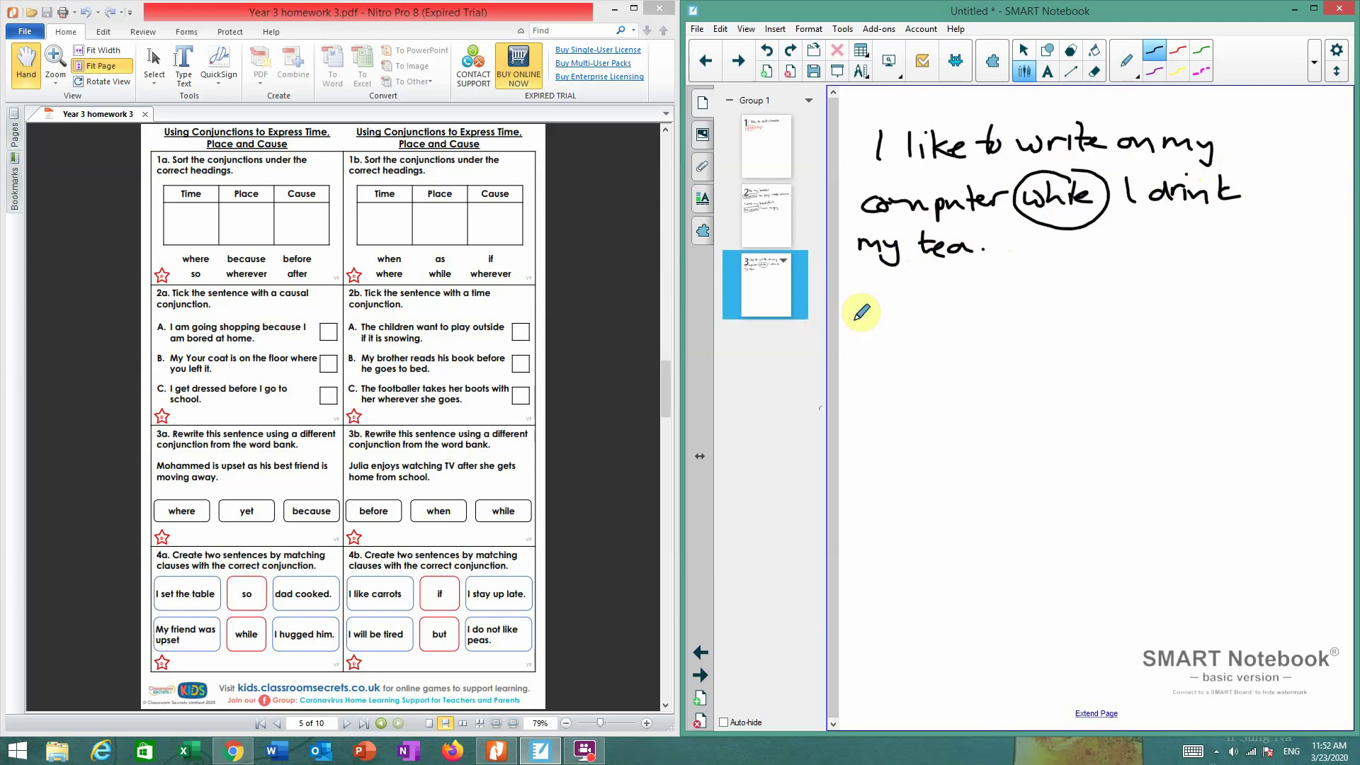
Write 'I eat my breakfast so I can be strong.' below the tea sentence, circling 'so'
mouse_move(863, 307)
mouse_down()
mouse_move(864, 330)
mouse_move(929, 327)
mouse_move(936, 310)
mouse_move(983, 334)
mouse_move(1114, 282)
mouse_move(1109, 306)
mouse_move(1156, 300)
mouse_move(1157, 289)
mouse_move(1216, 322)
mouse_up()
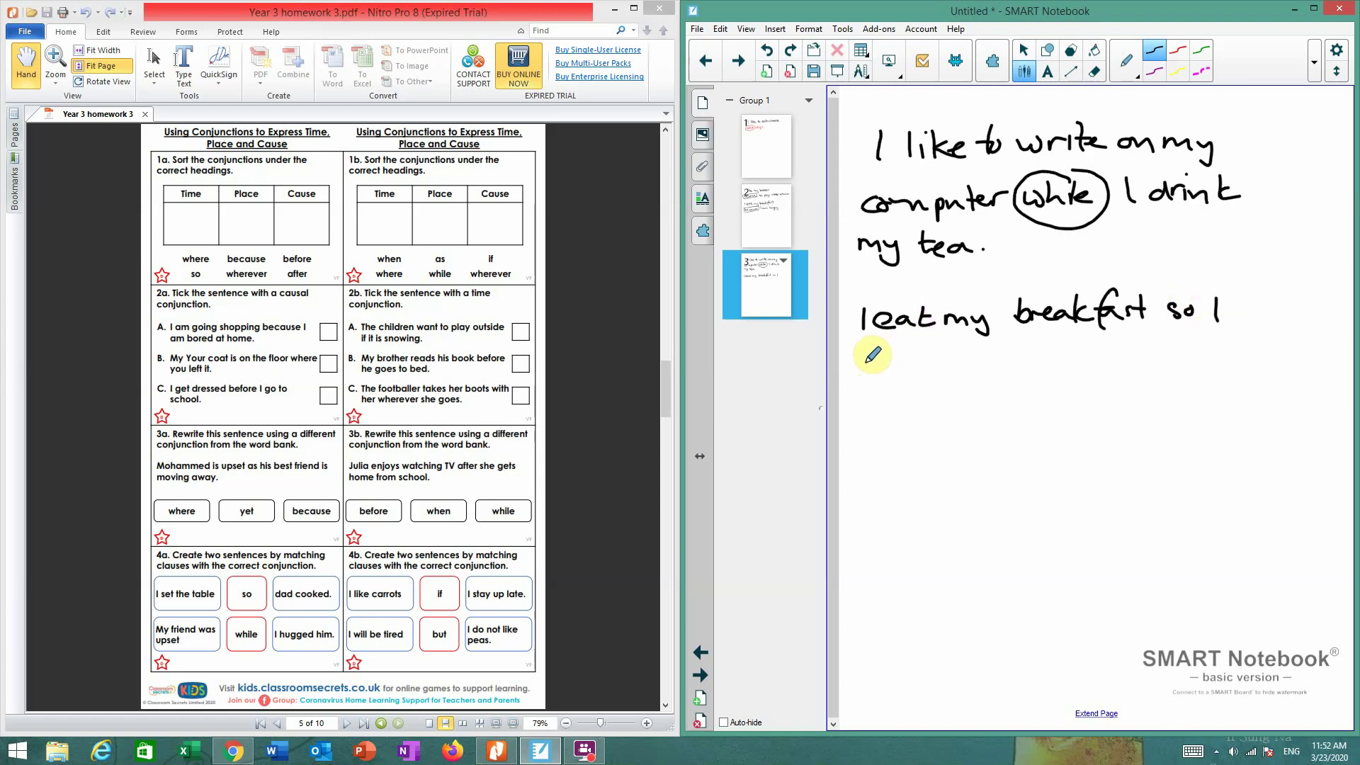
mouse_move(869, 357)
mouse_down()
mouse_move(858, 373)
mouse_move(1069, 355)
mouse_move(1064, 384)
mouse_up()
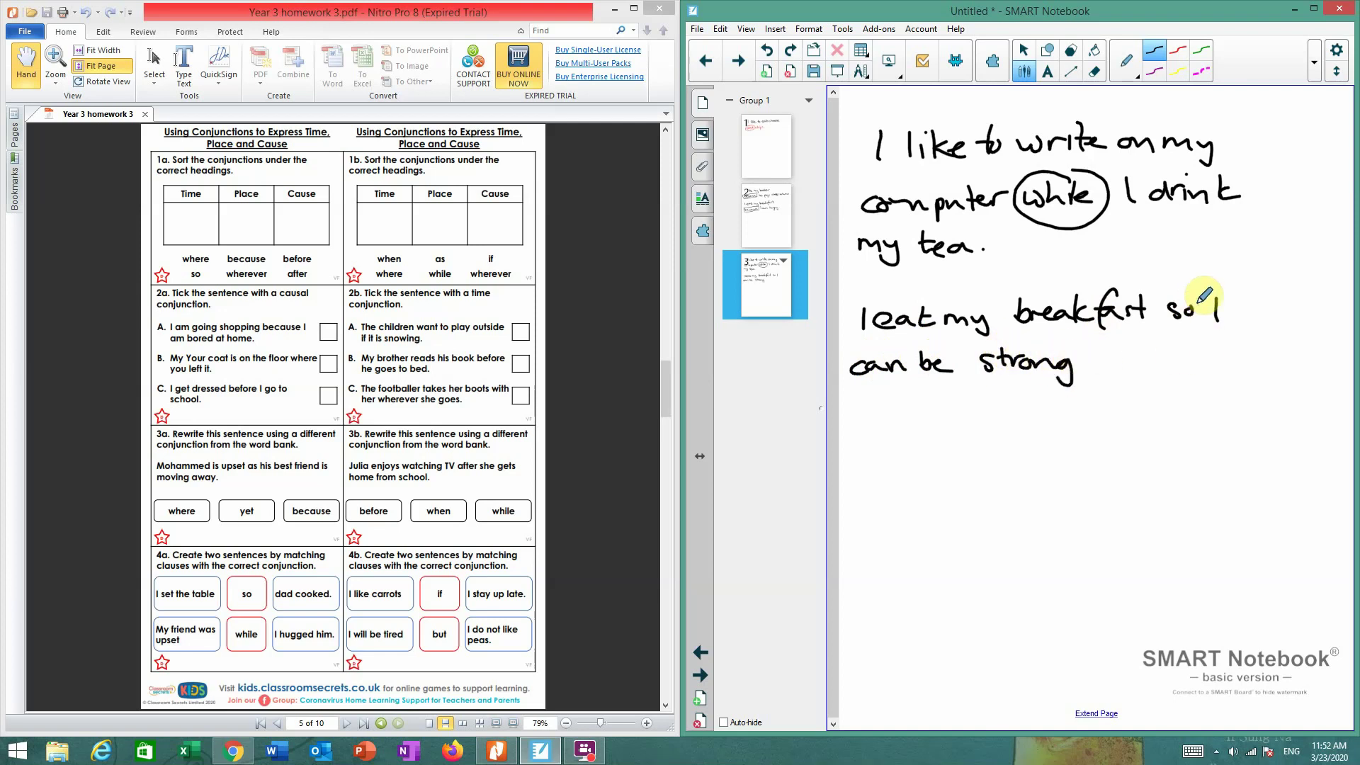
mouse_move(1195, 290)
mouse_down()
mouse_move(1181, 332)
mouse_move(1222, 296)
mouse_move(1199, 284)
mouse_up()
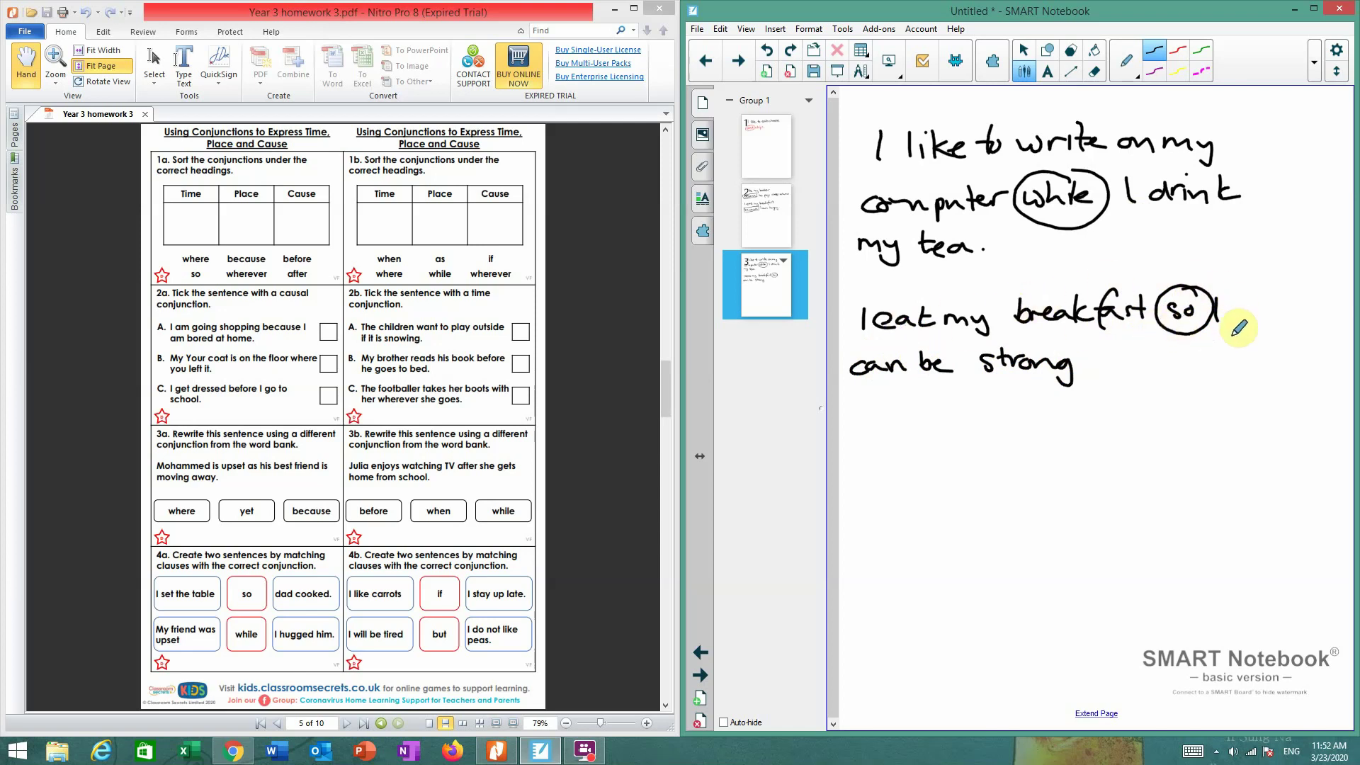
click(1077, 363)
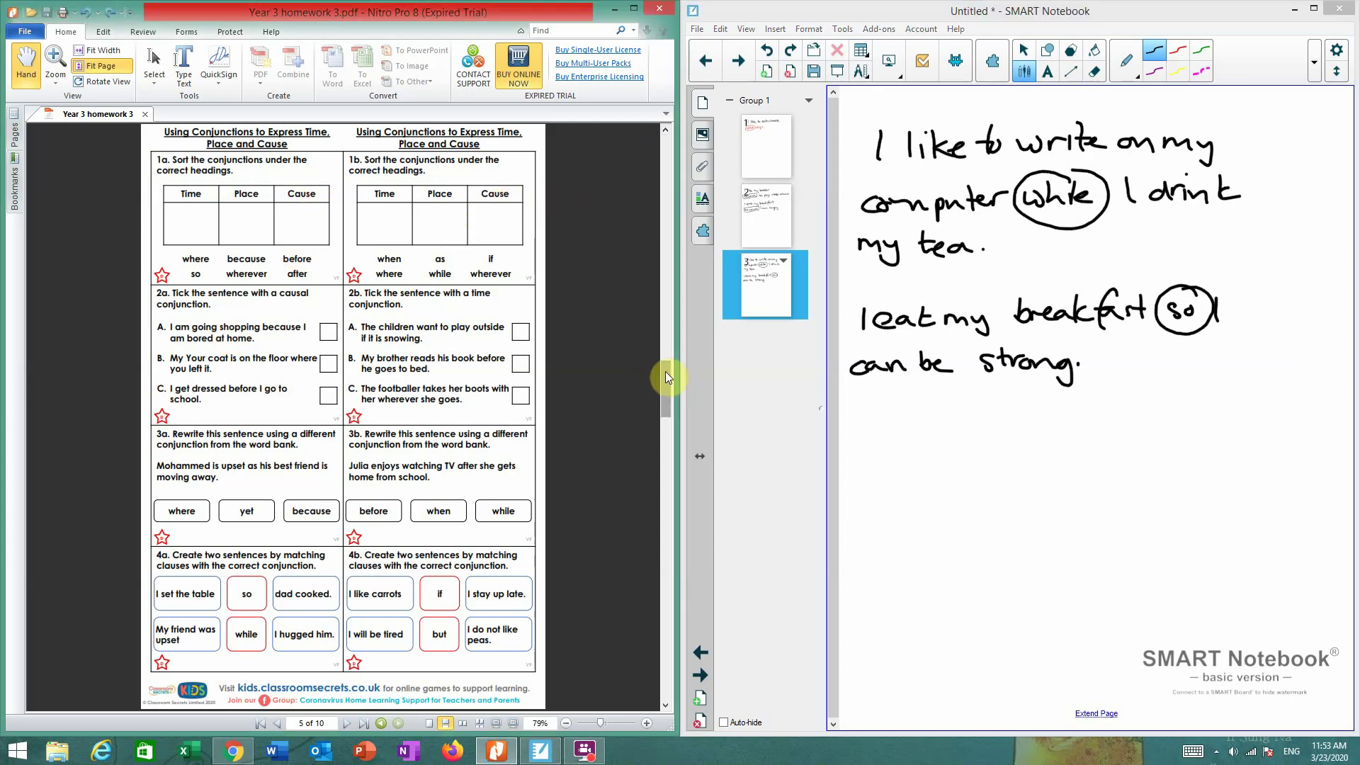
Scroll the PDF to page 1 to show the division-by-4 cards like 76 ÷ 4 and 28 ÷ 4
drag(667, 375, 687, 138)
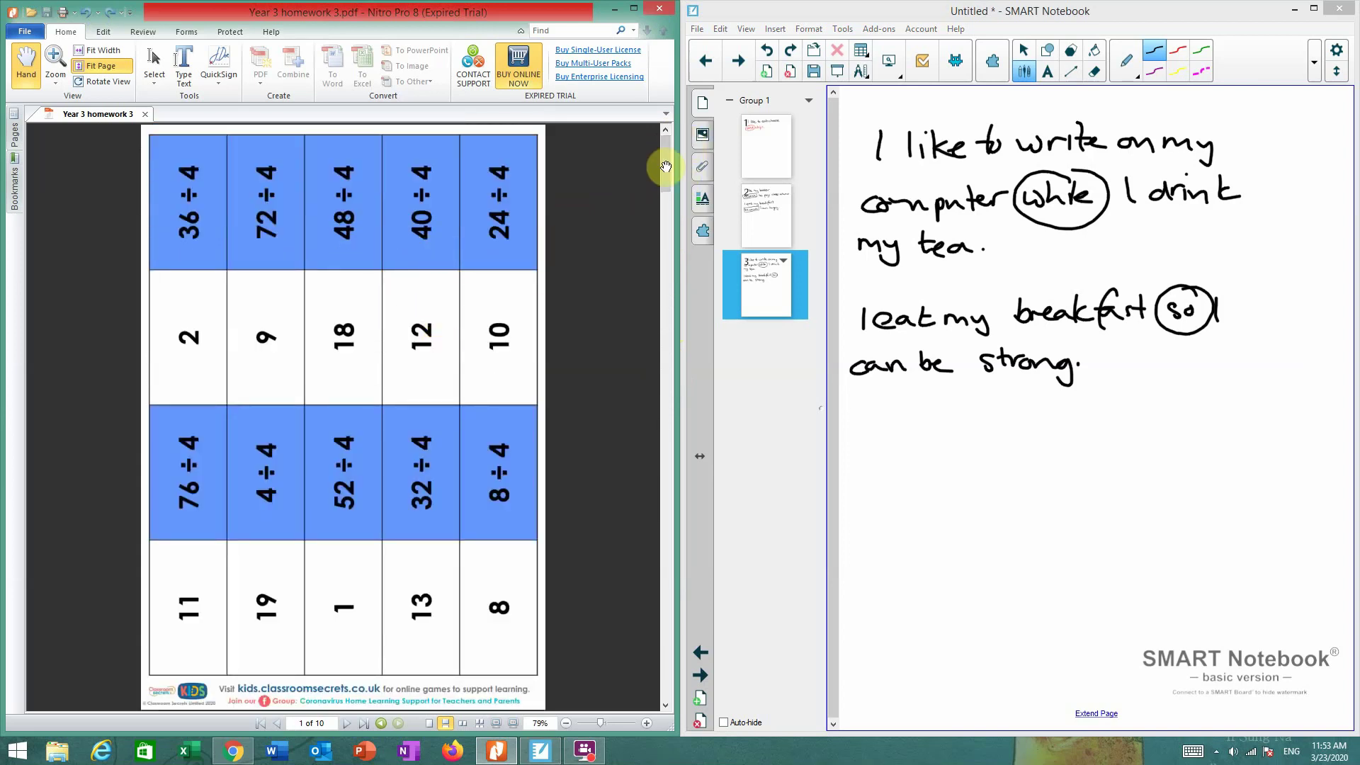
mouse_move(665, 176)
mouse_down()
mouse_move(660, 248)
mouse_move(666, 168)
mouse_up()
mouse_move(669, 168)
mouse_down()
mouse_move(668, 240)
mouse_move(677, 168)
mouse_up()
drag(661, 169, 669, 185)
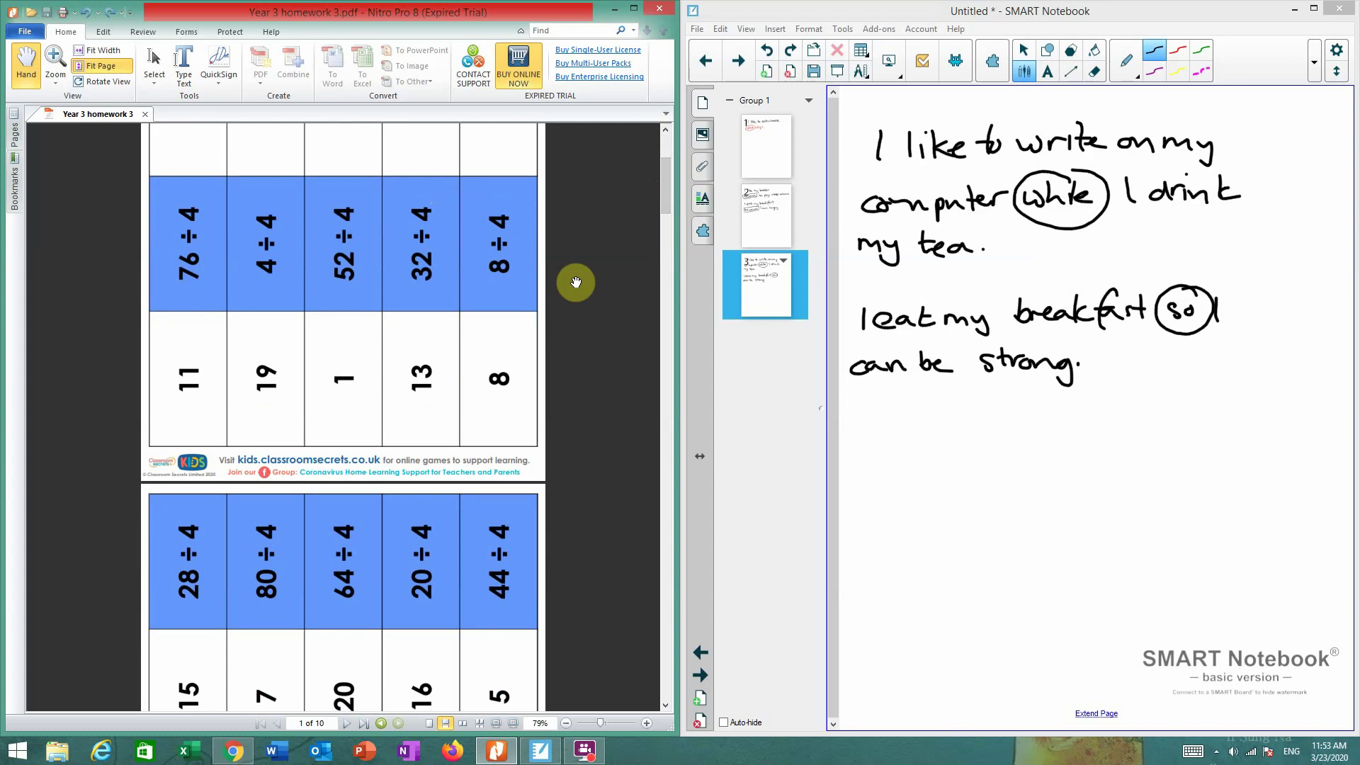
click(472, 383)
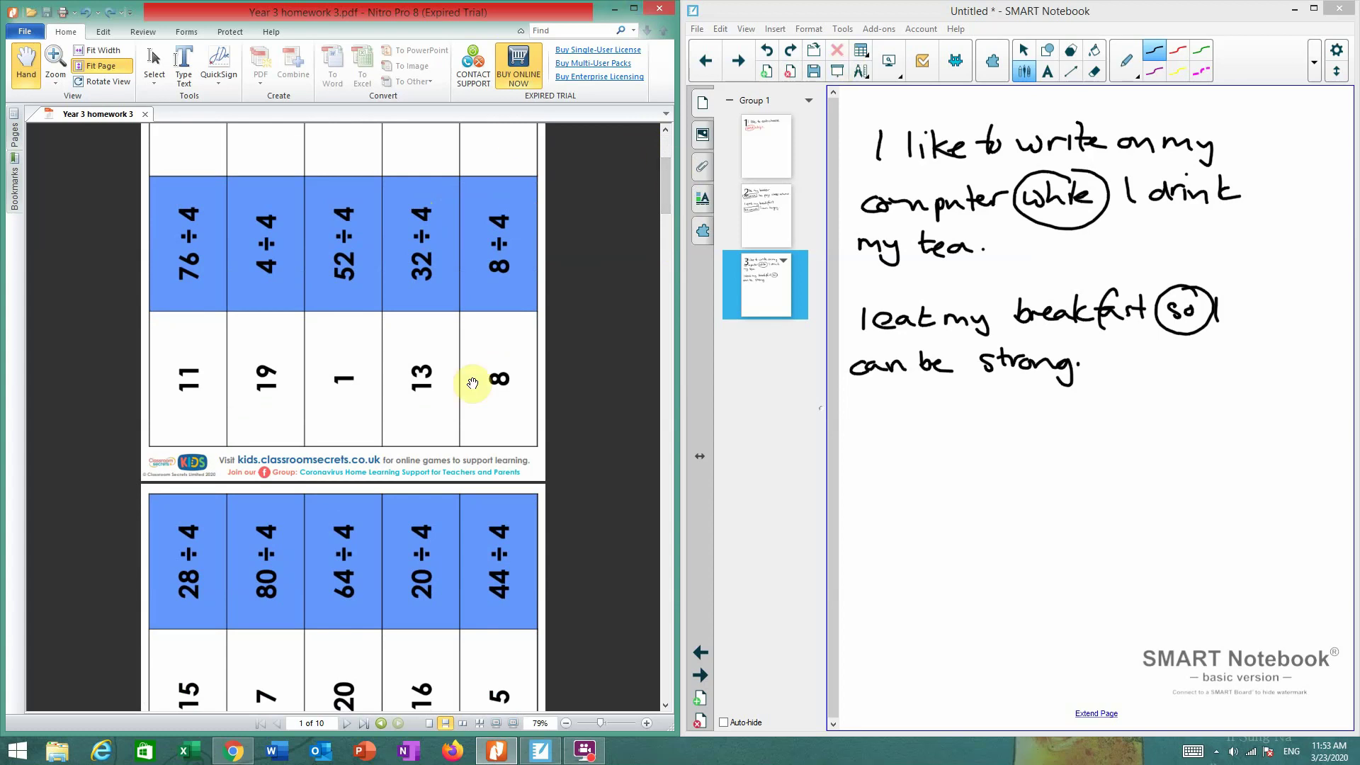
click(583, 352)
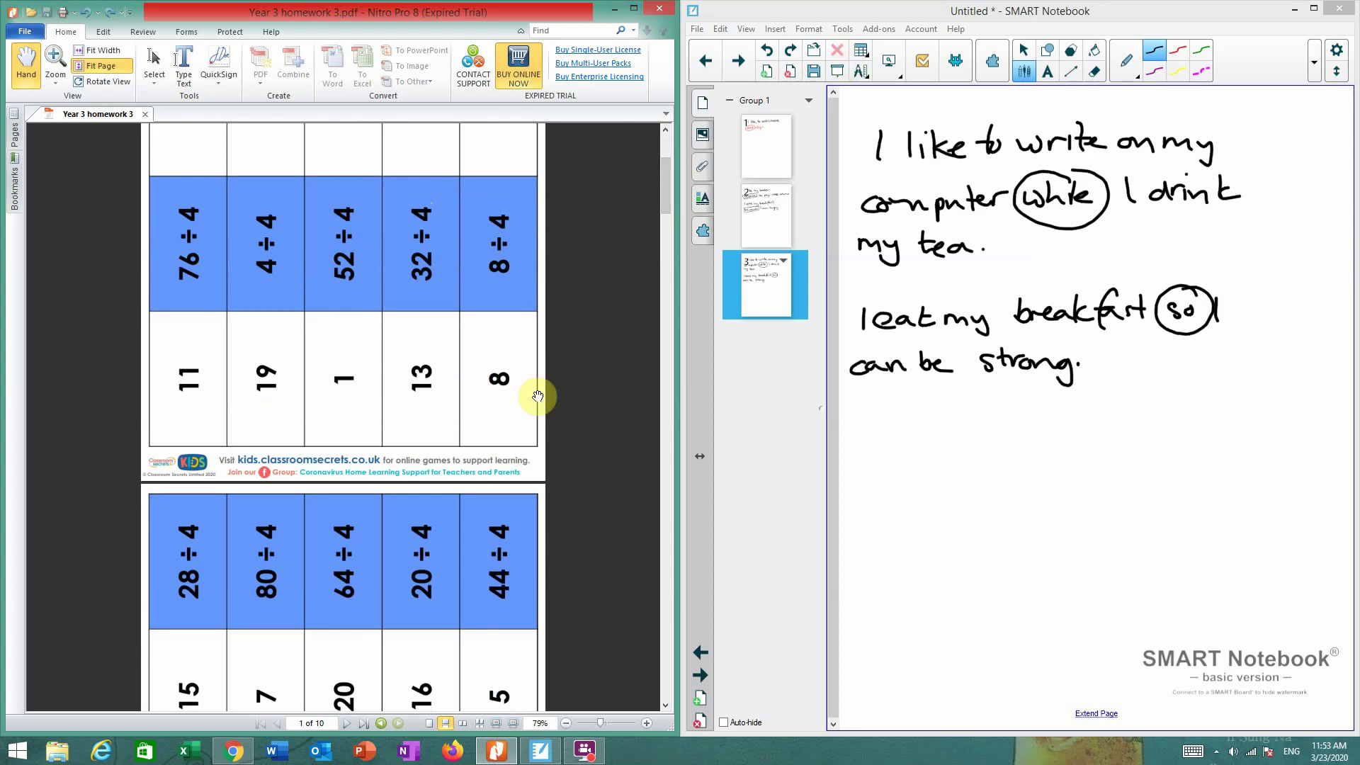